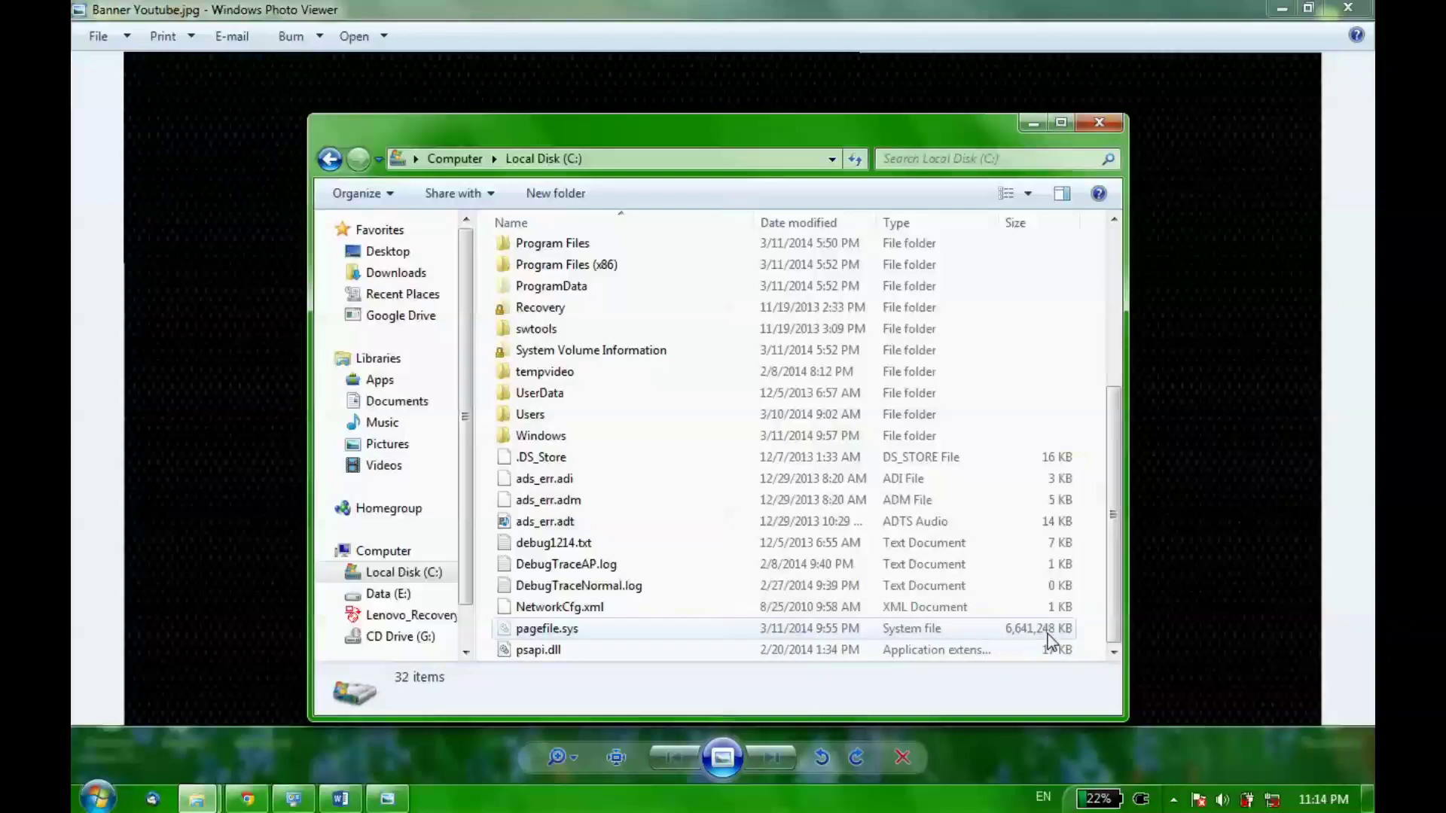
- Review the folder view options for hidden files and protected operating system files, and minimize the Local Disk (C:) window
left_click(392, 196)
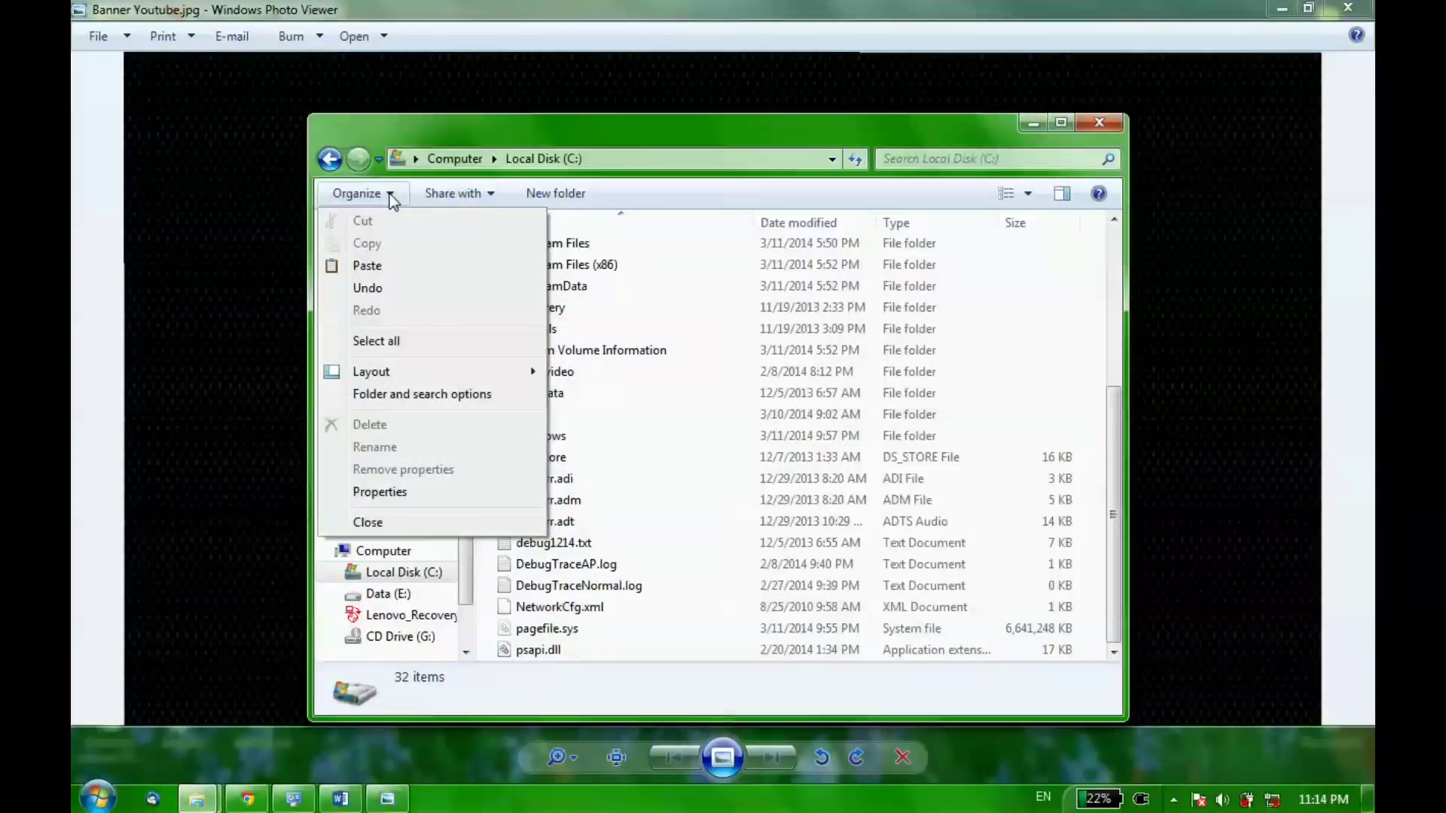
left_click(435, 395)
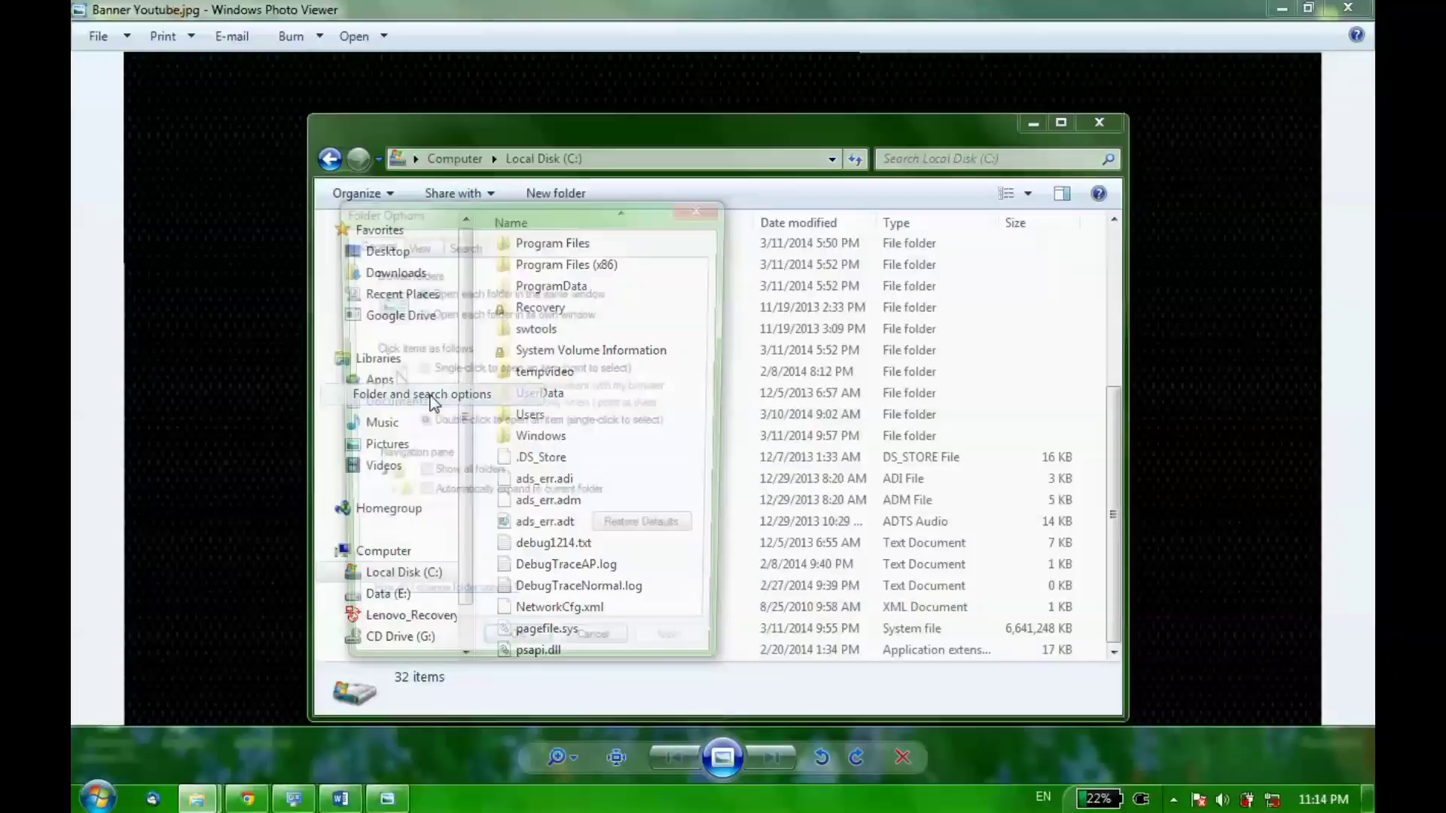
left_click(414, 245)
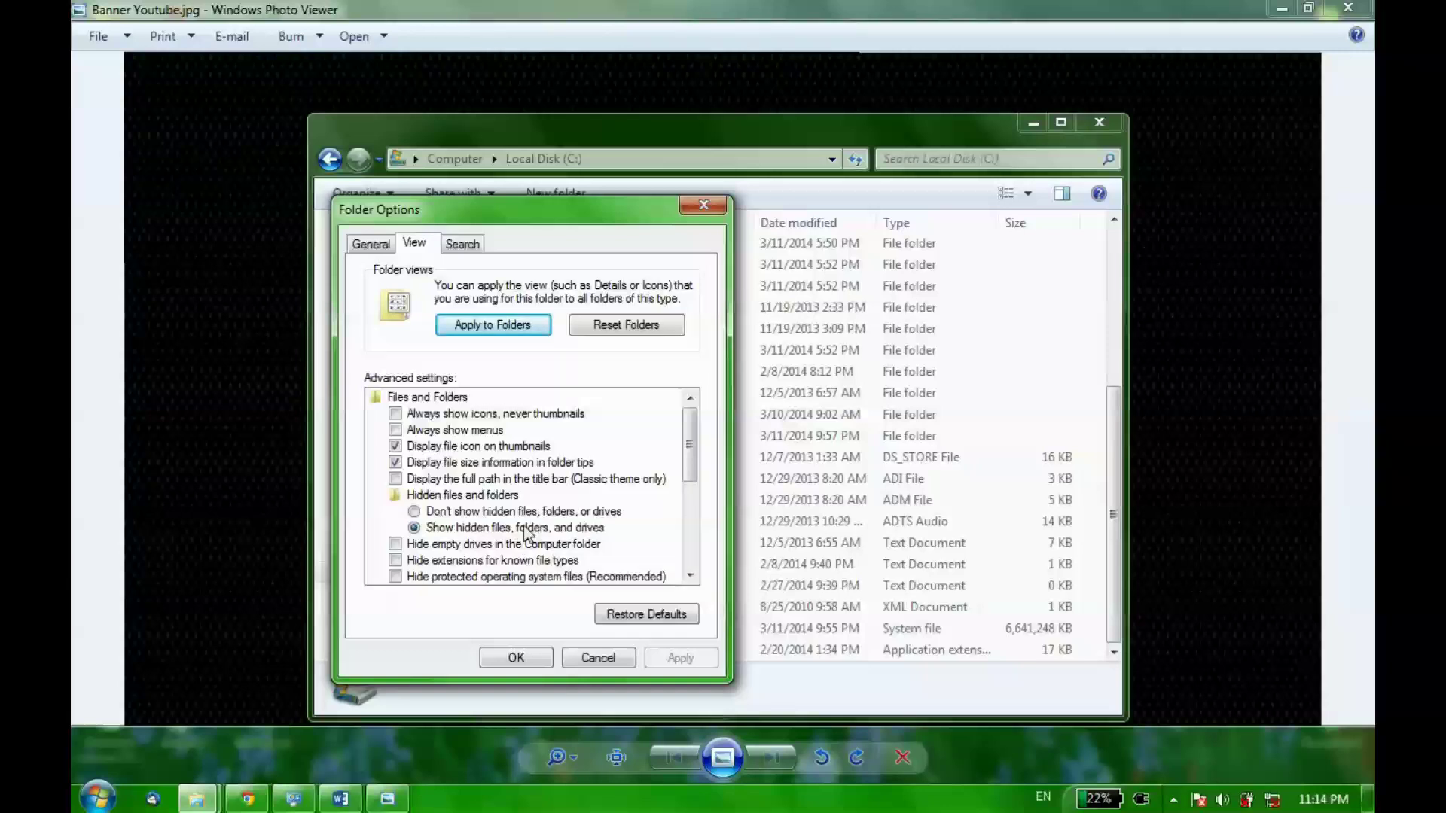
left_click(543, 659)
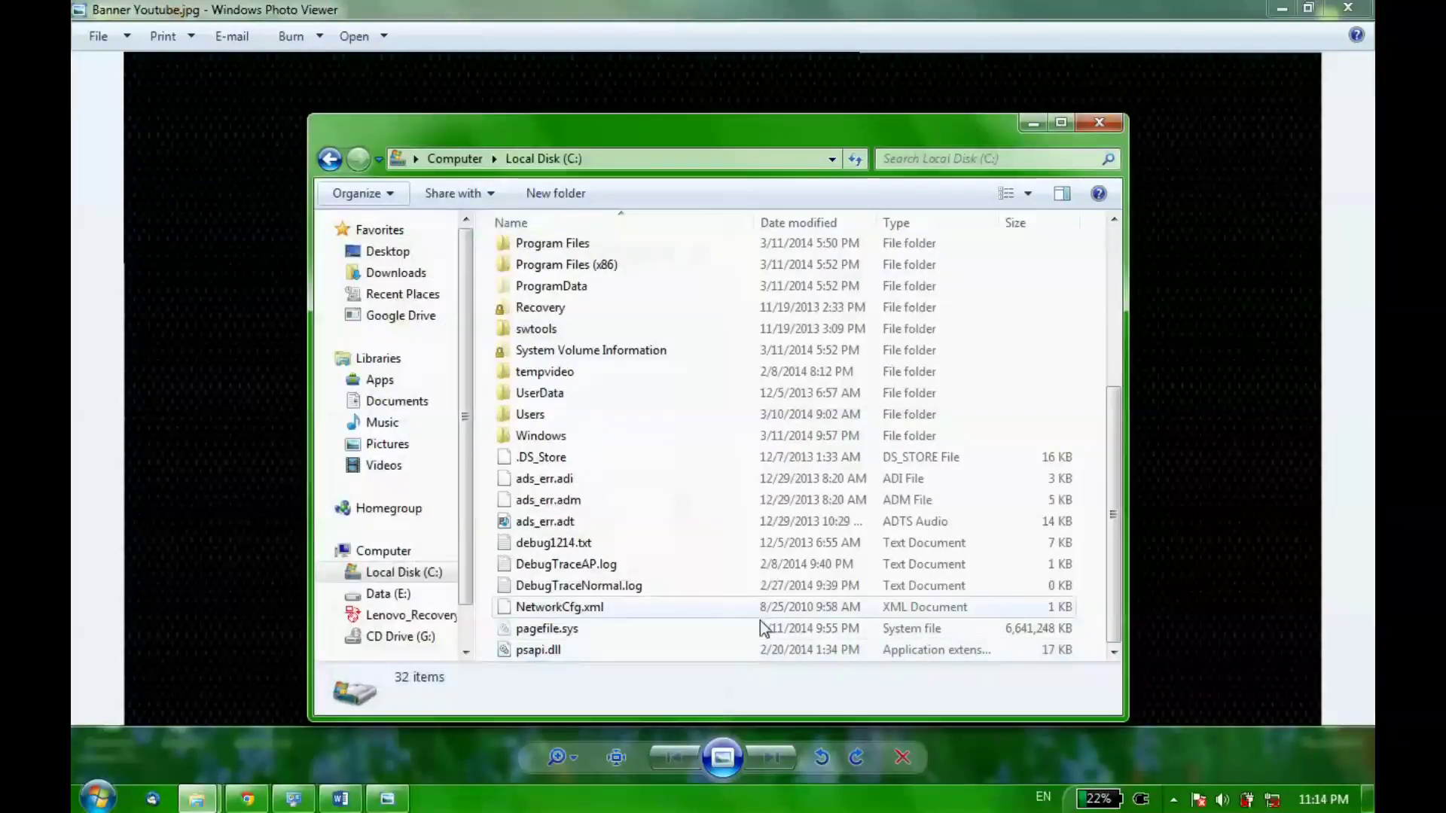
mouse_move(739, 629)
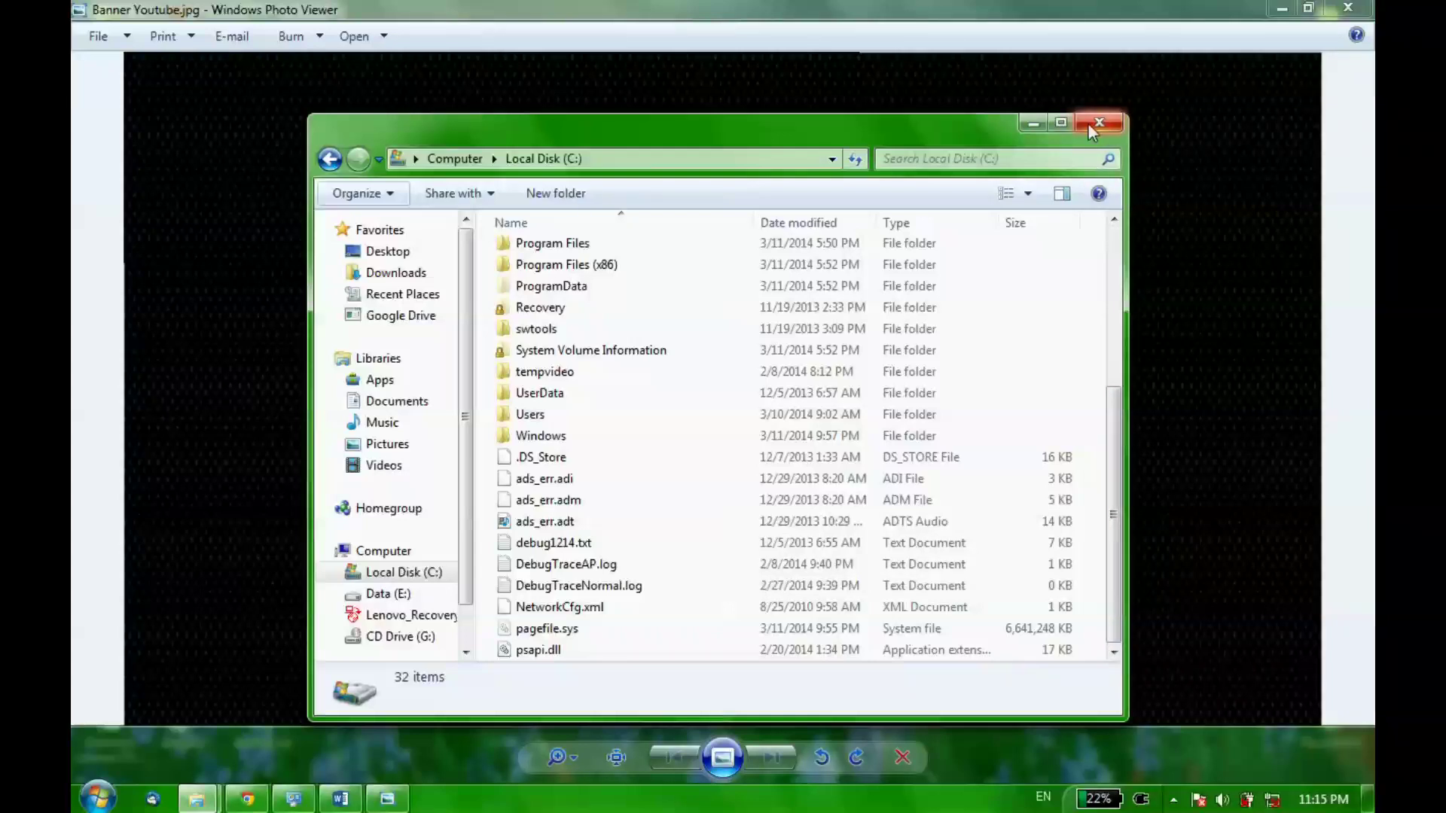
left_click(1036, 122)
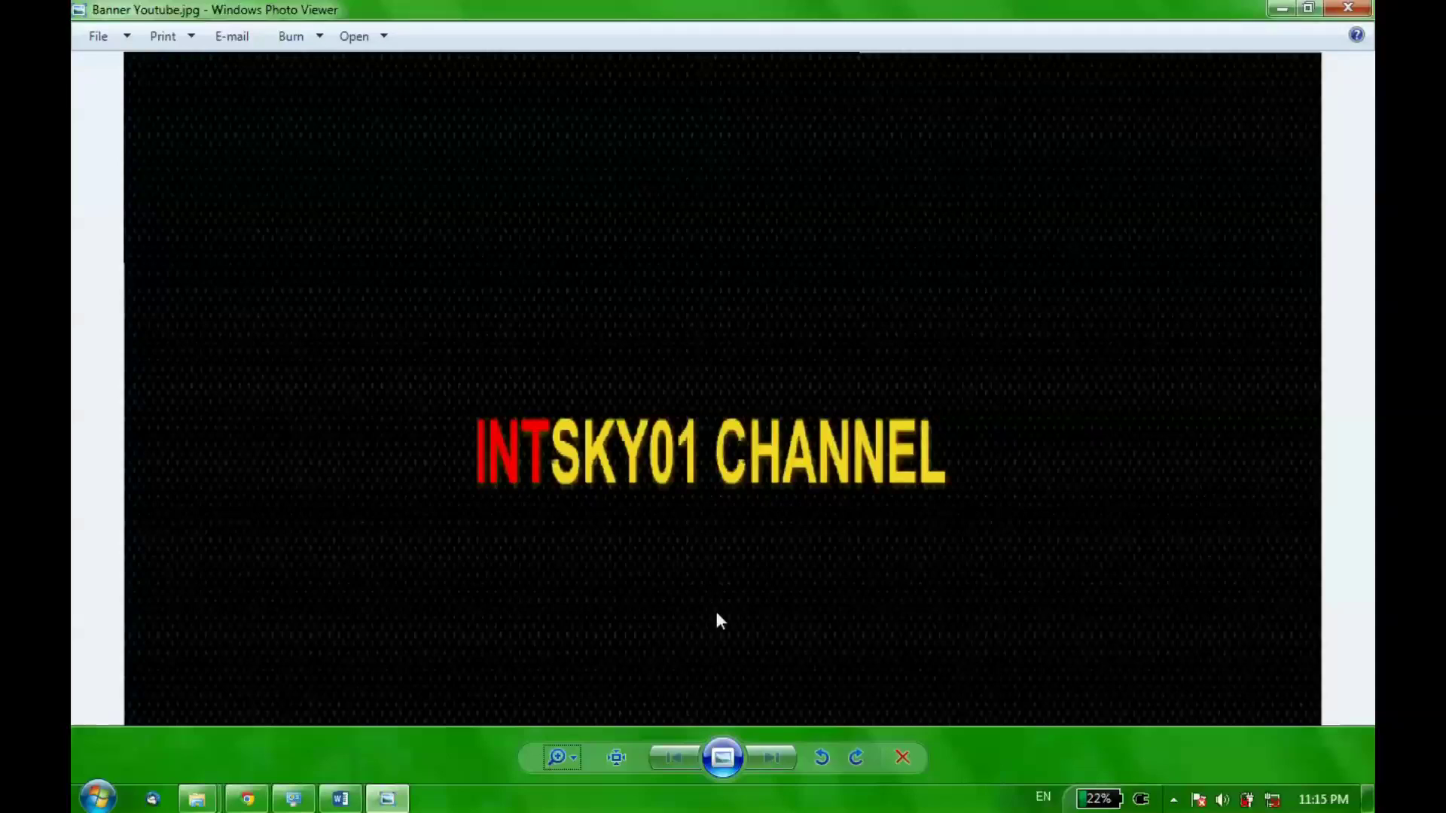
left_click(1172, 803)
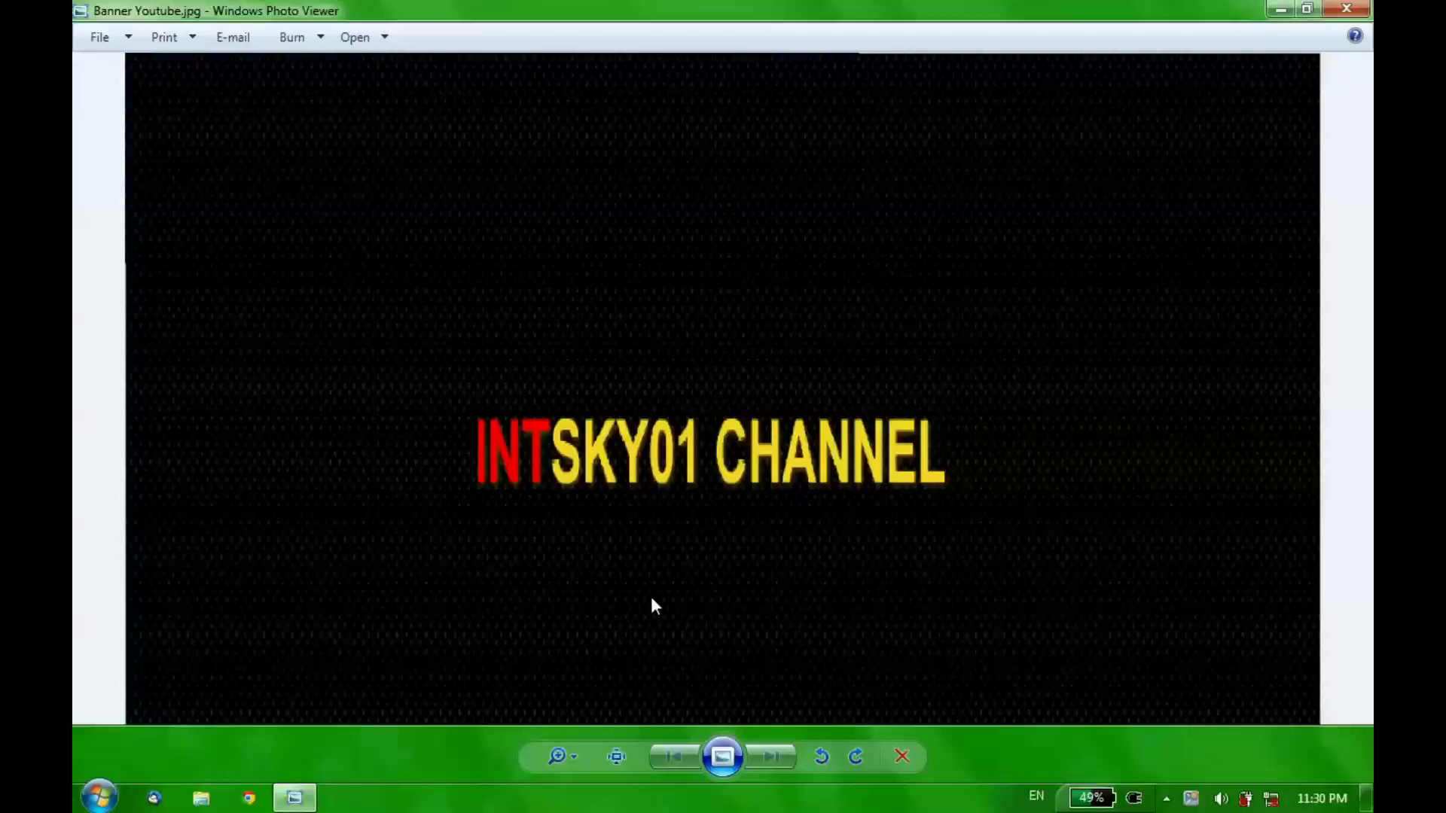
- Open the advanced system settings from the System page under System and Security in Control Panel
left_click(98, 798)
left_click(389, 548)
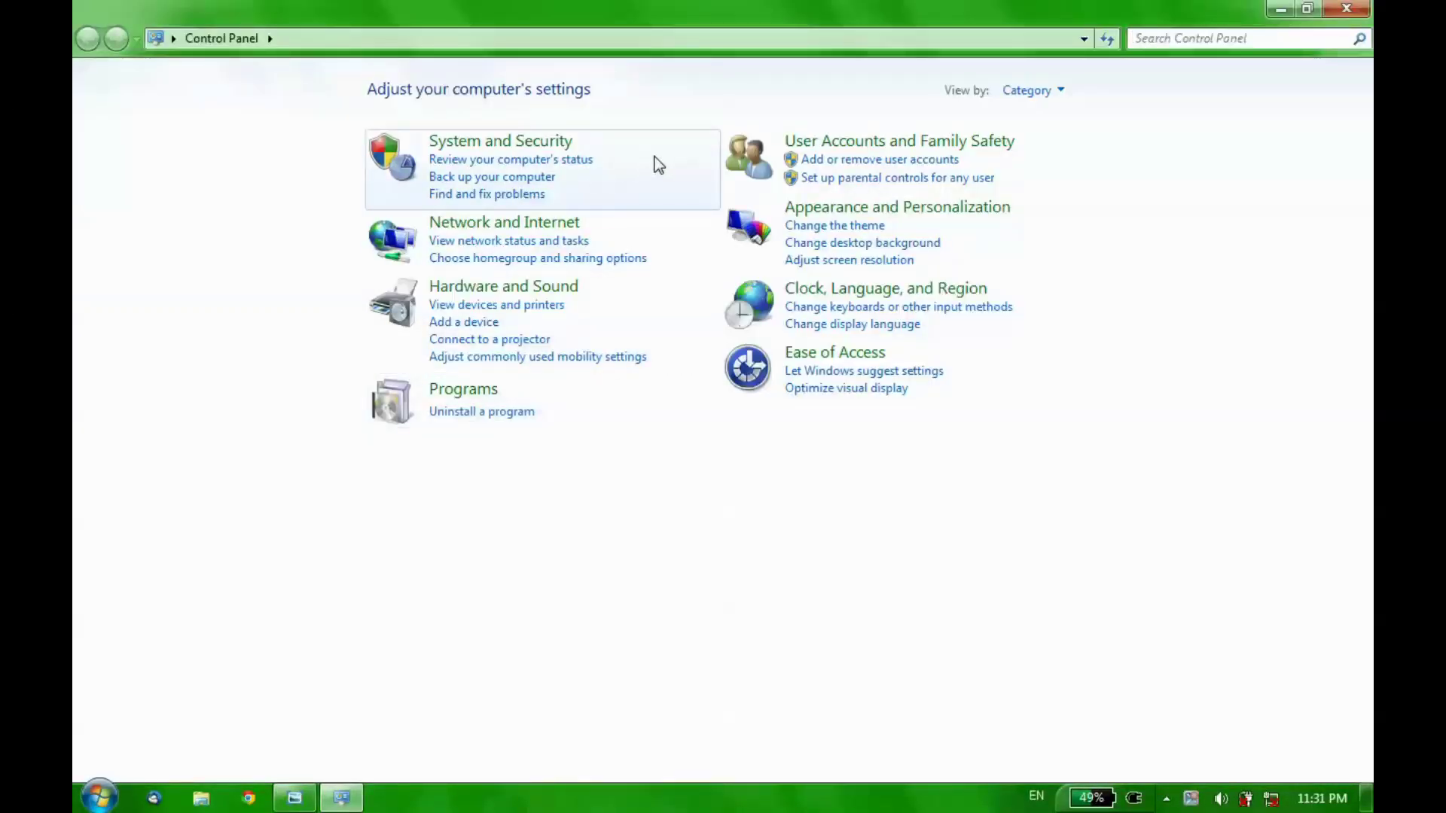
left_click(654, 157)
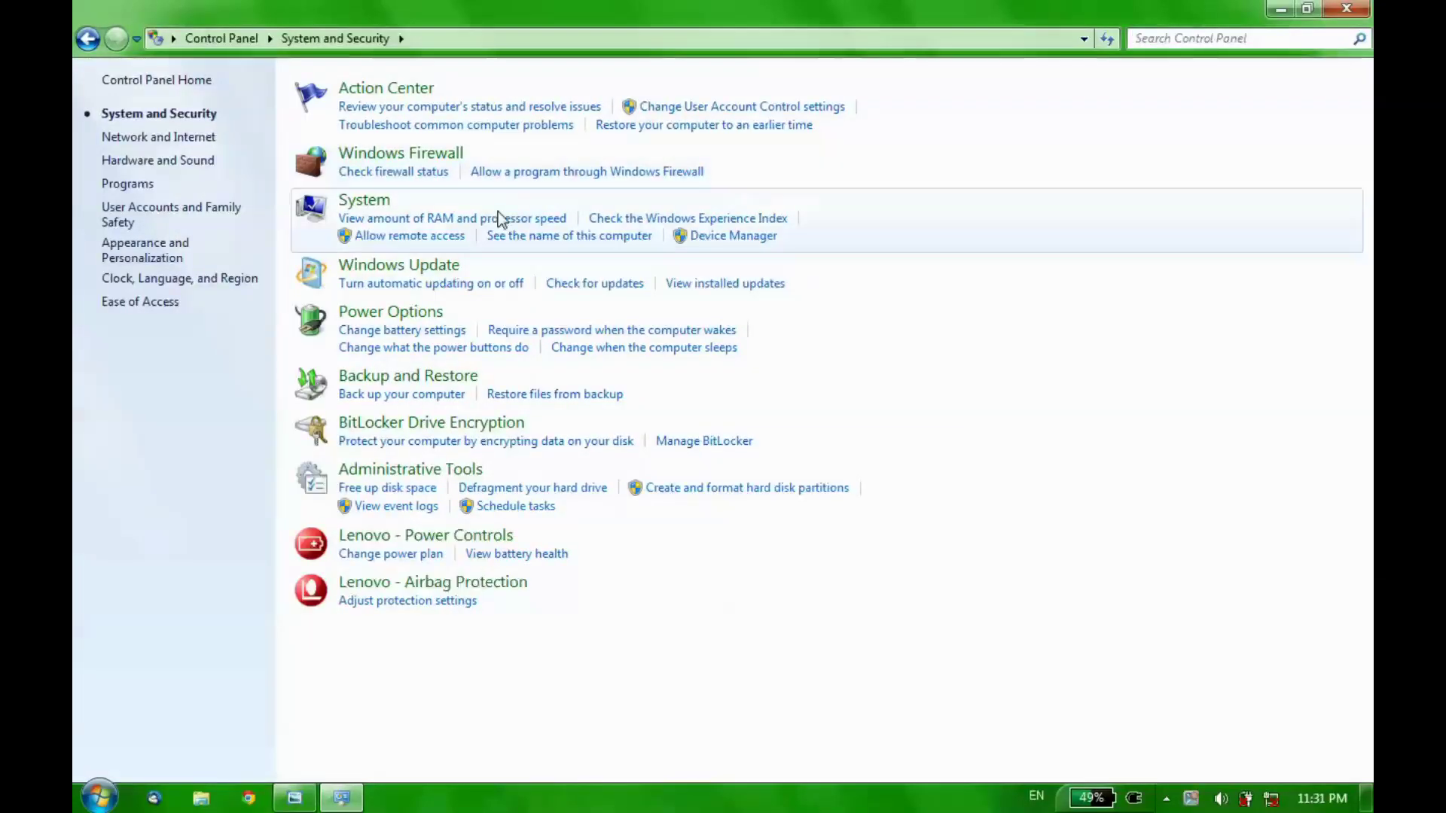
left_click(885, 223)
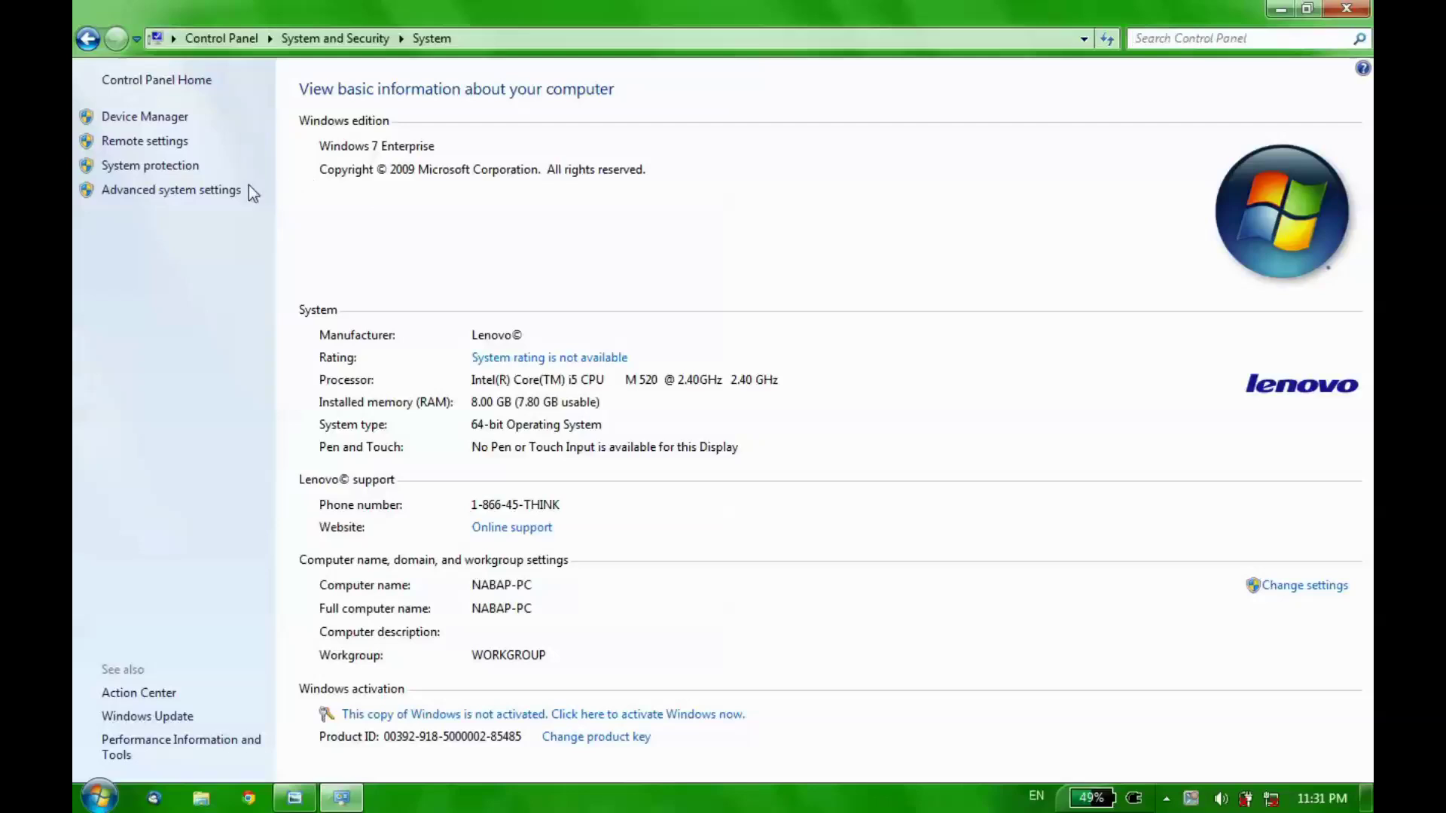
left_click(187, 189)
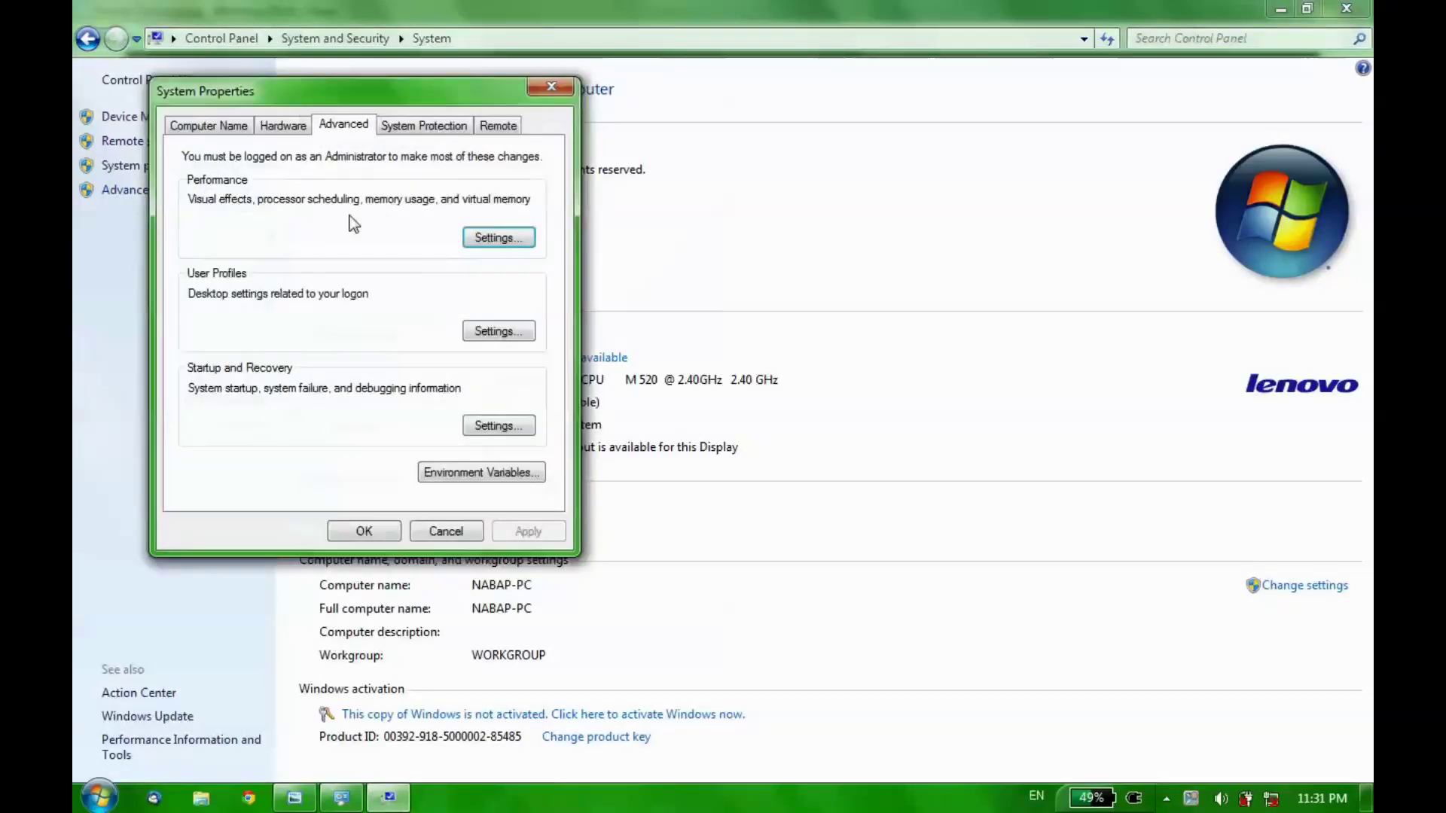
- Open the Virtual Memory settings from the advanced performance options and move the dialog clear of the other windows
left_click(202, 125)
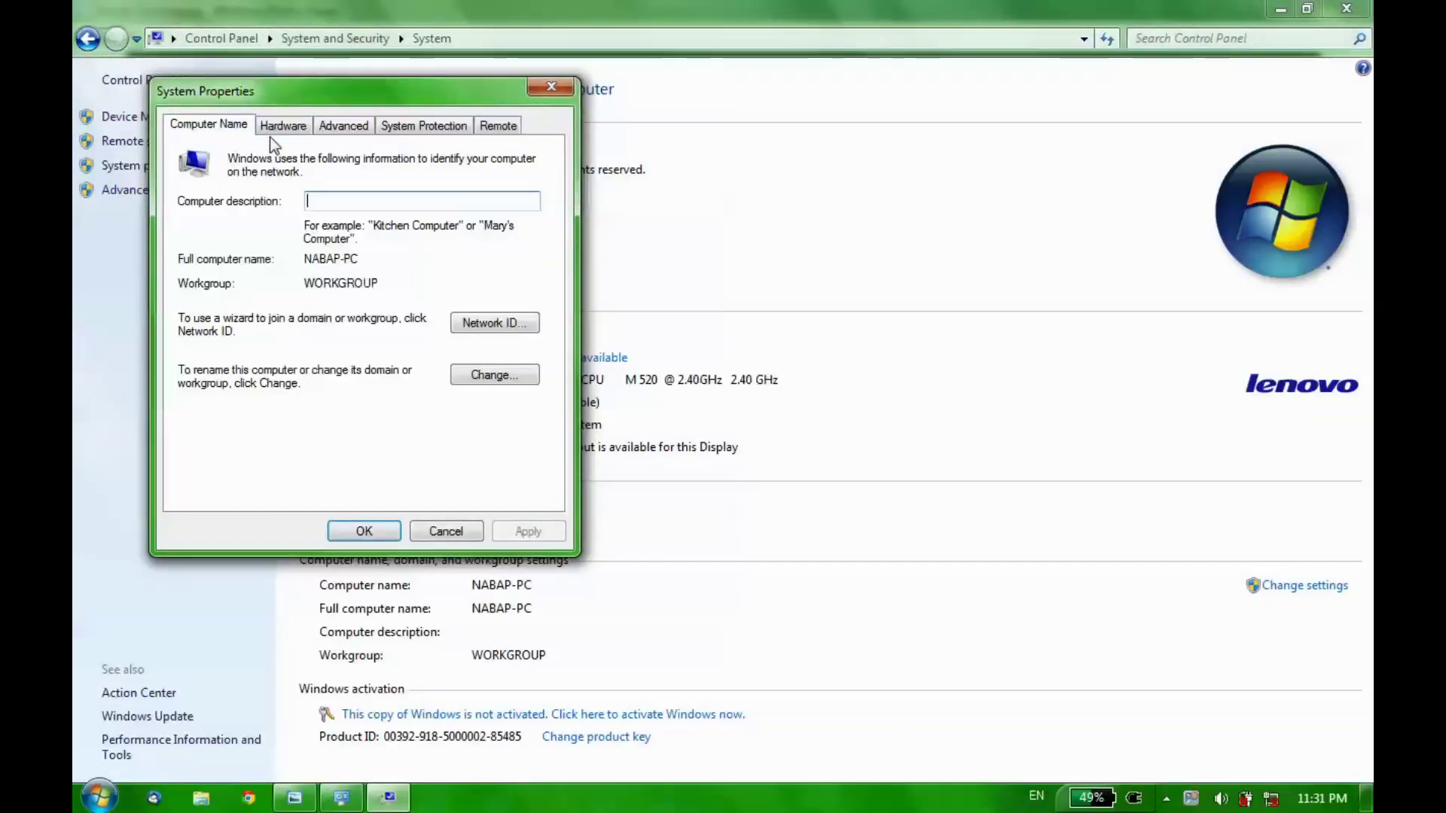
left_click(300, 125)
left_click(347, 125)
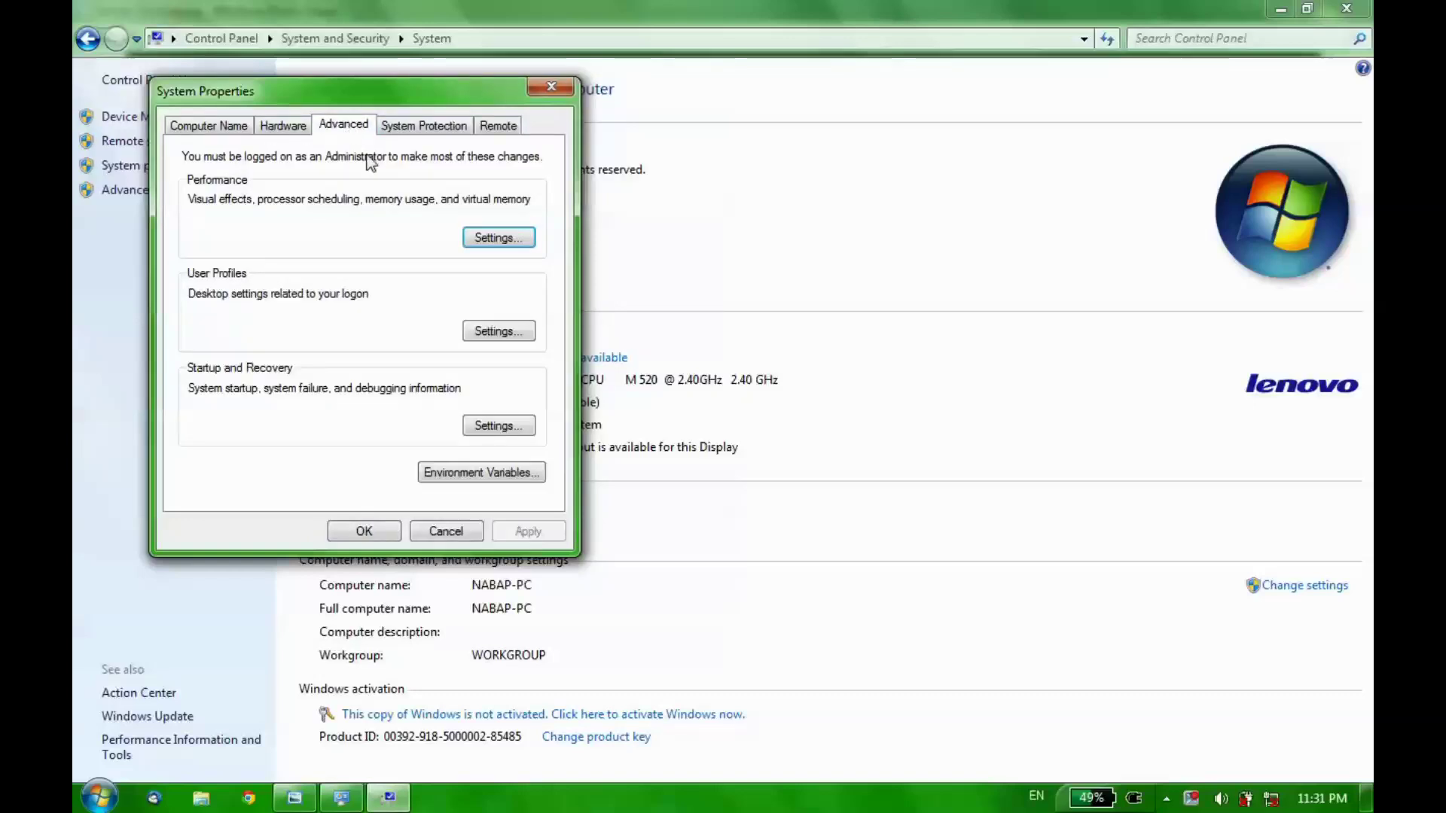
left_click(499, 238)
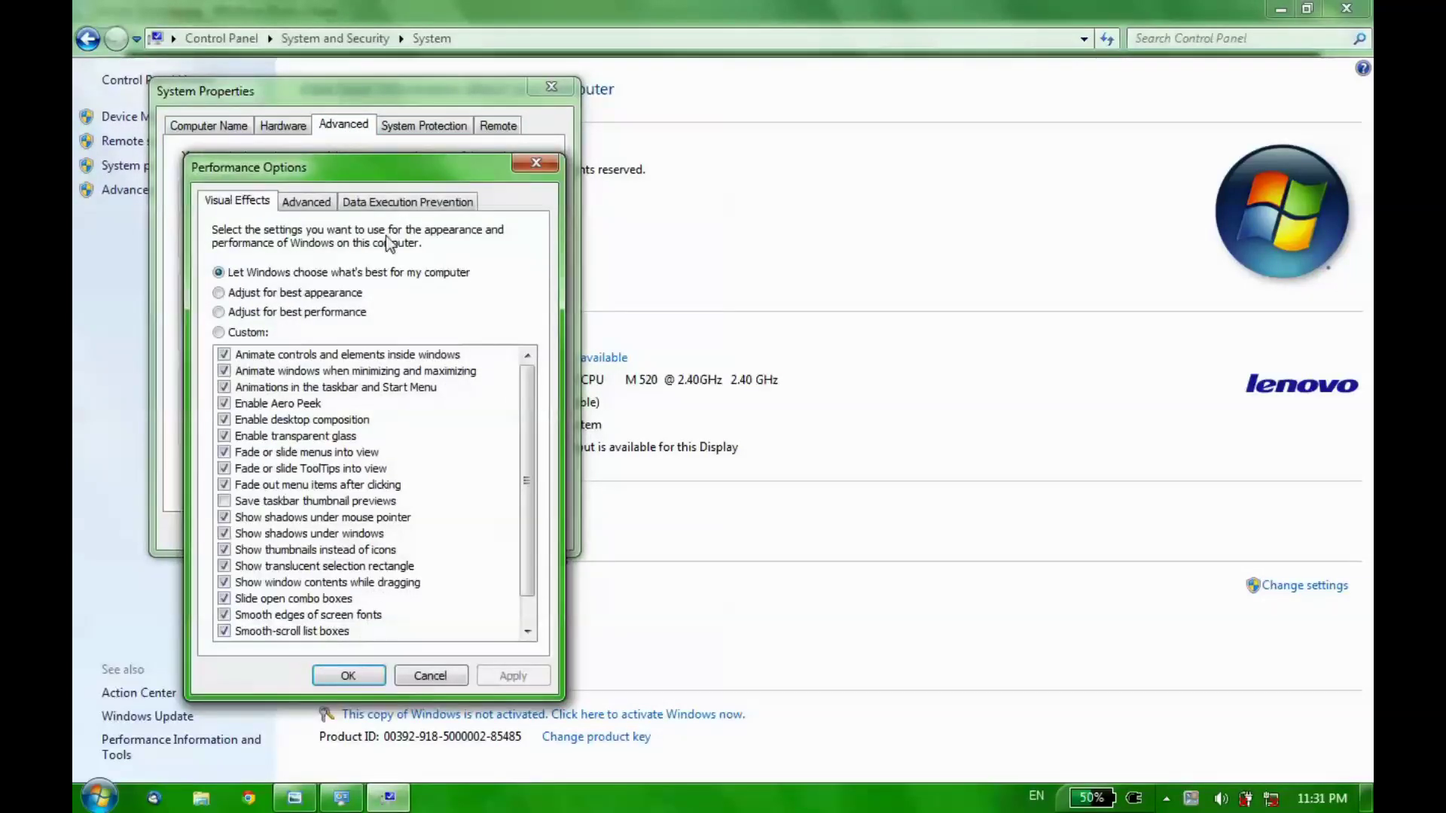
left_click(301, 203)
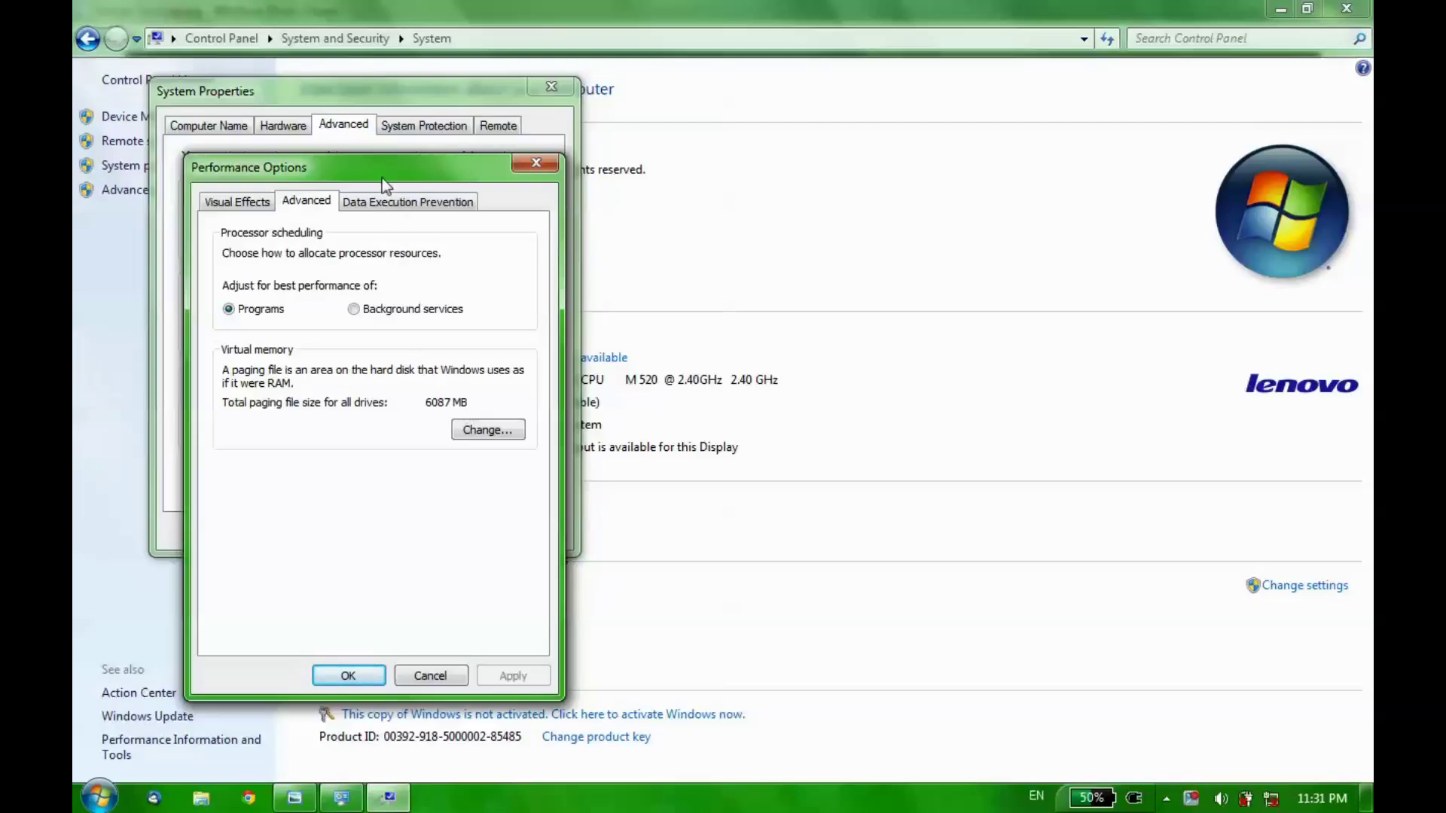
left_click_drag(391, 178, 472, 170)
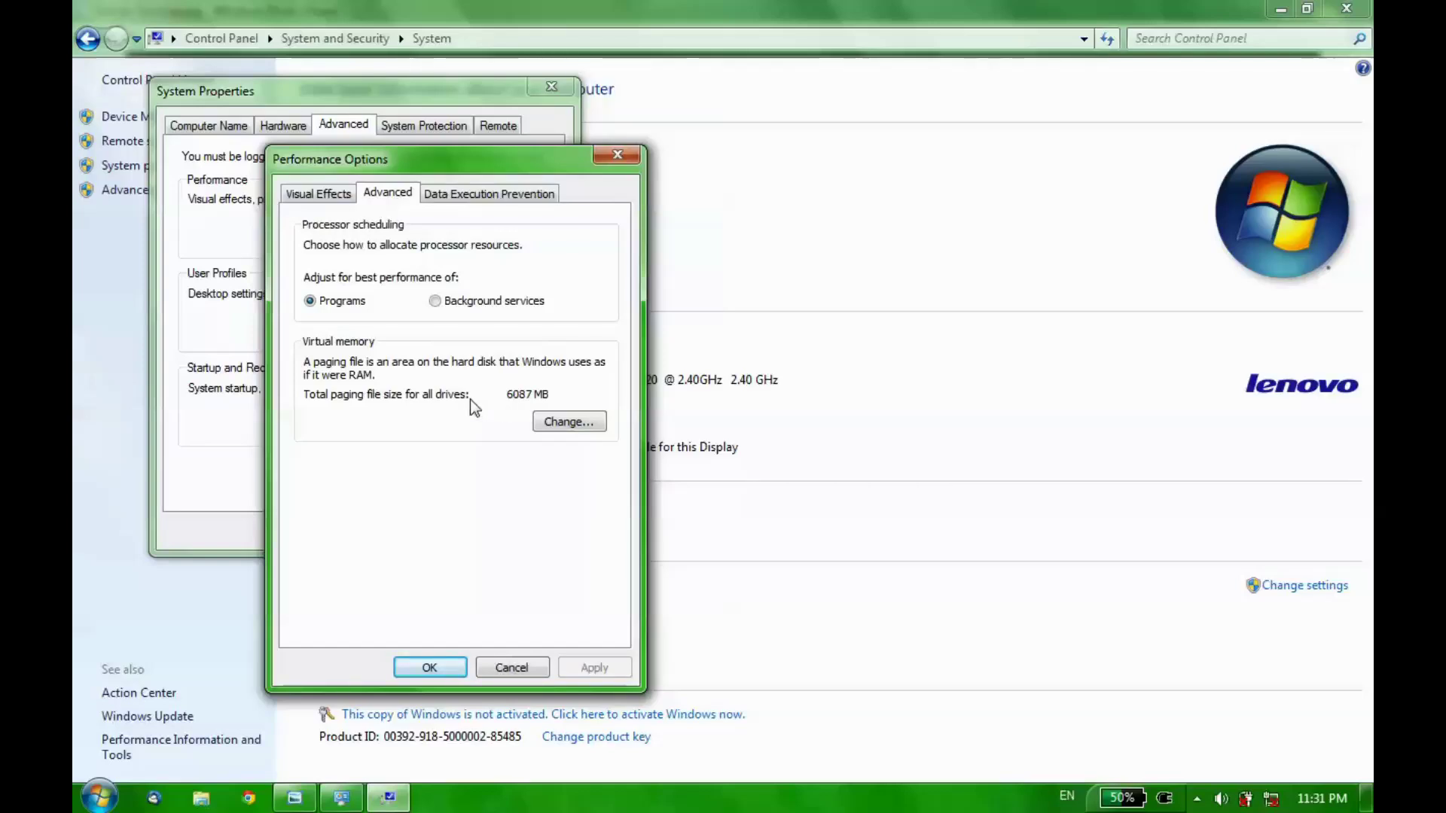
left_click(569, 422)
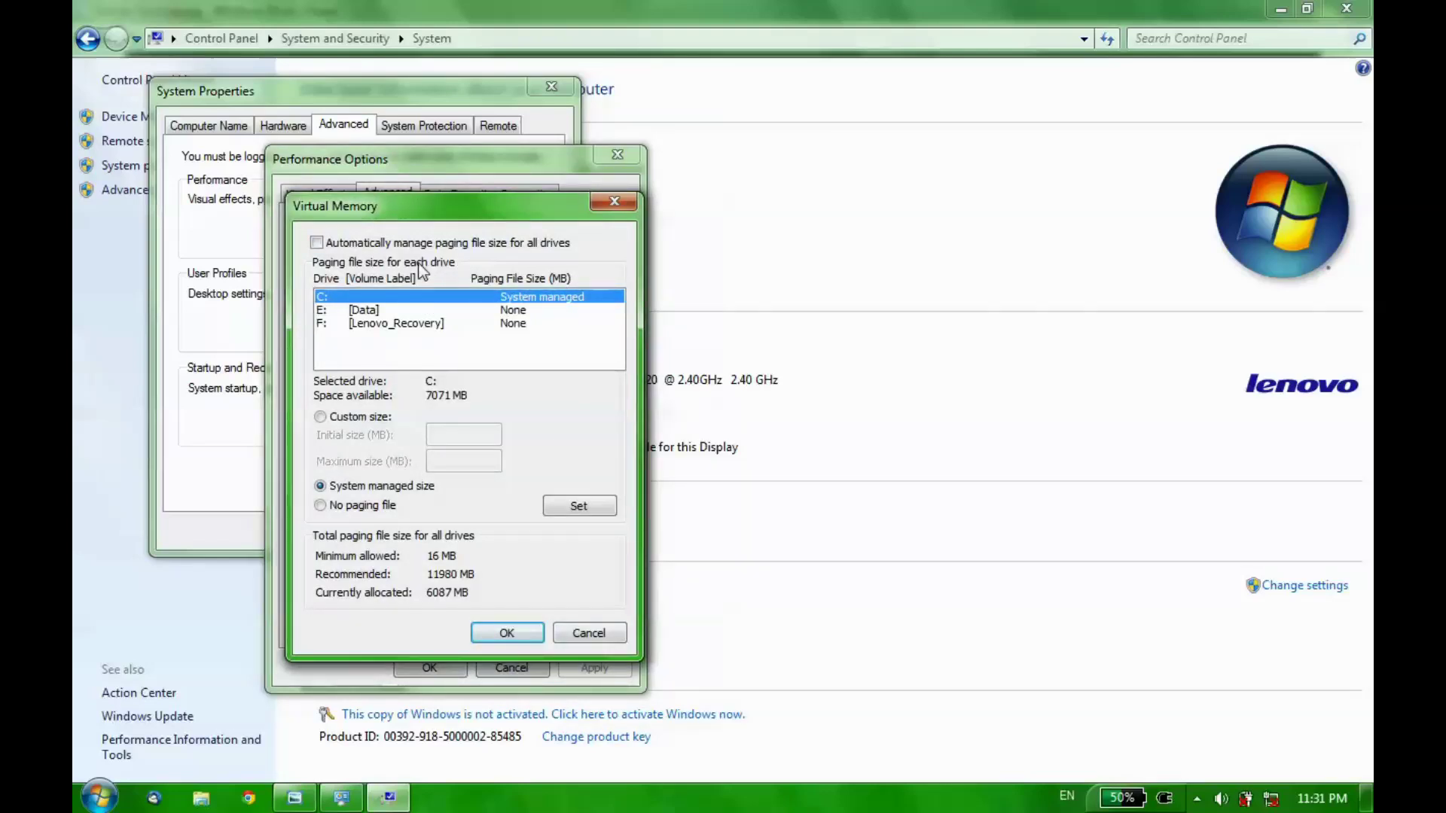
left_click_drag(419, 207, 709, 151)
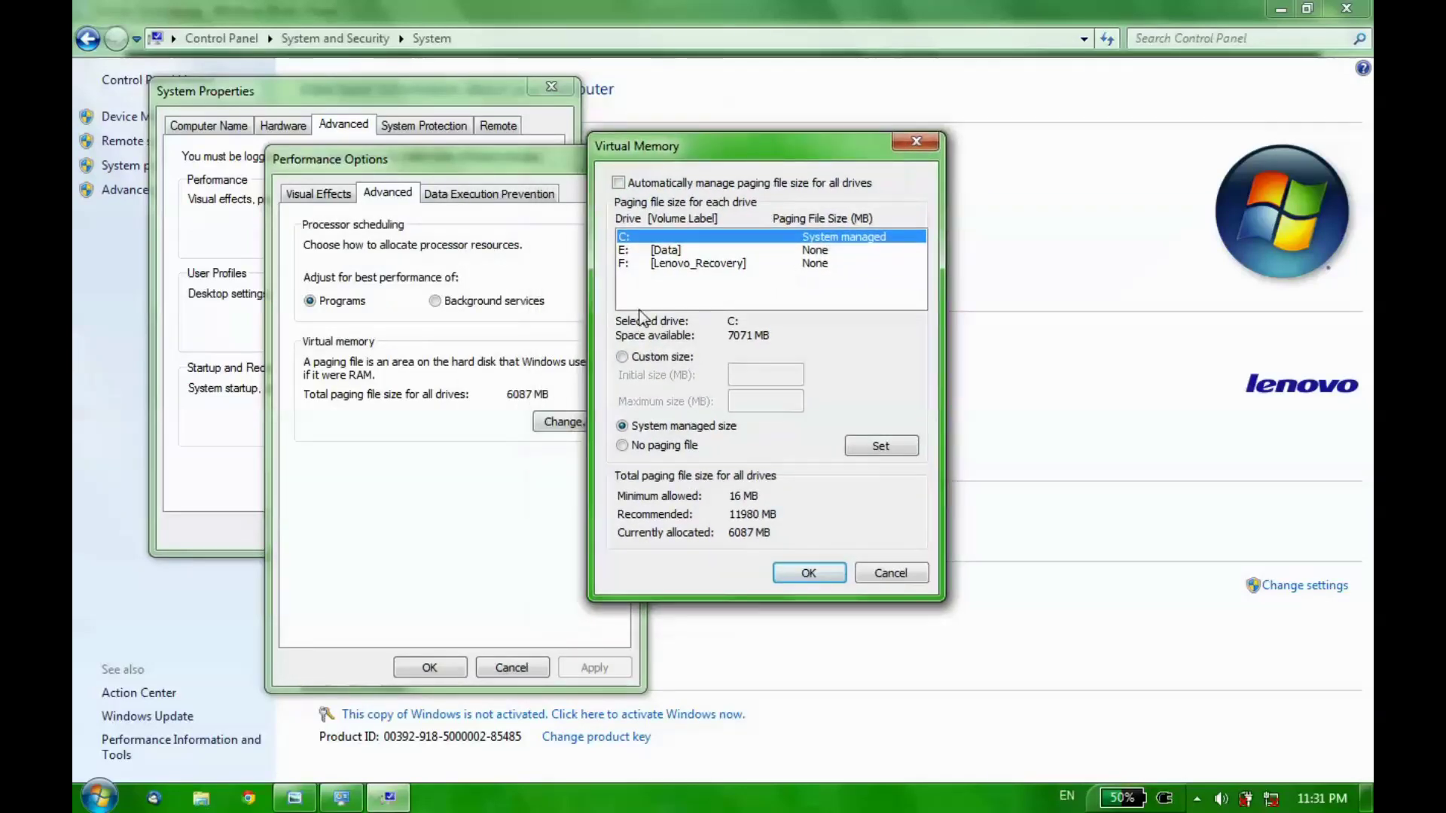
- Set drive C: to No paging file with automatic paging file management off, accept the warning, and confirm the Virtual Memory settings
left_click(619, 183)
left_click(618, 183)
left_click(664, 449)
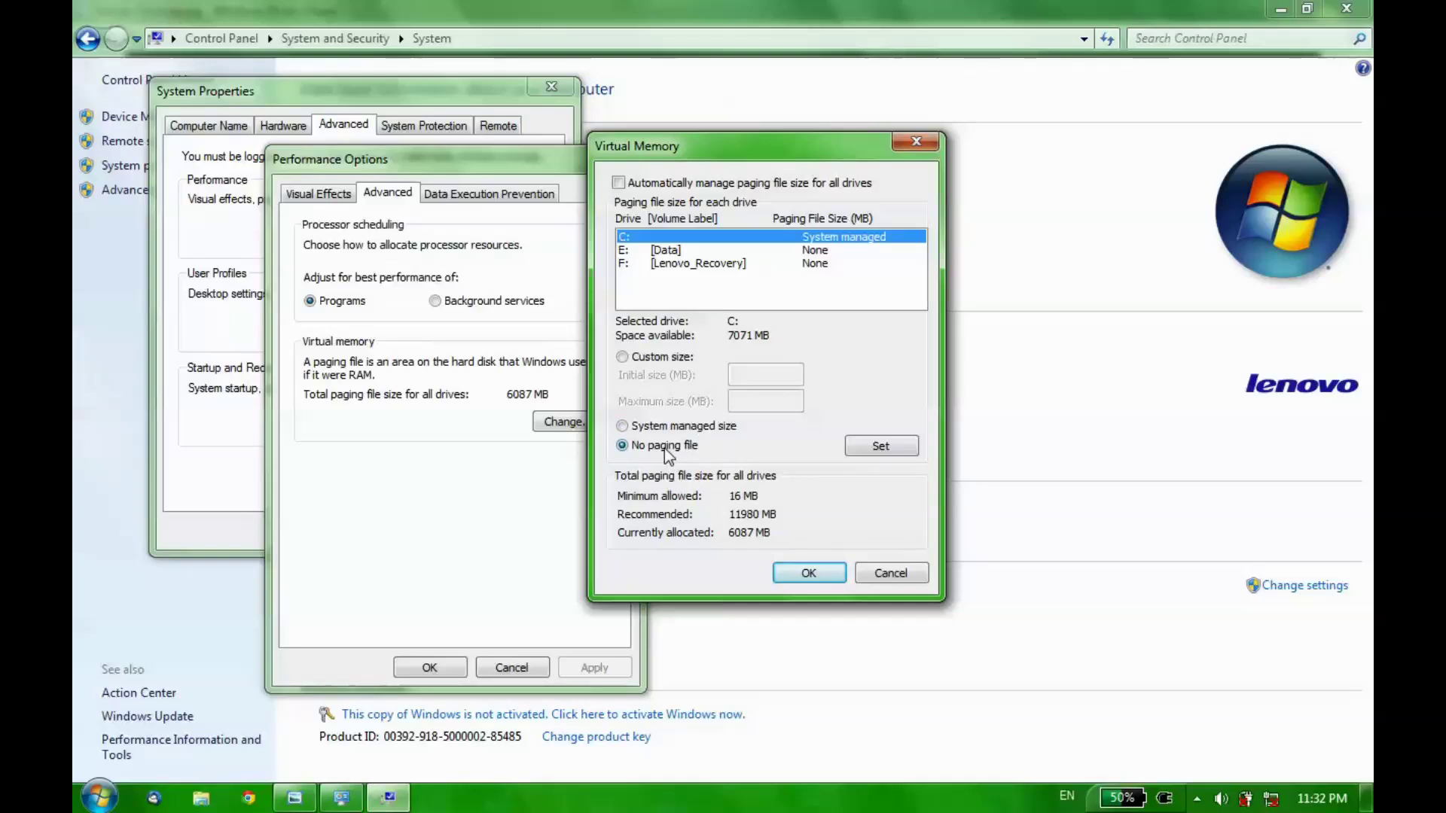
left_click(880, 447)
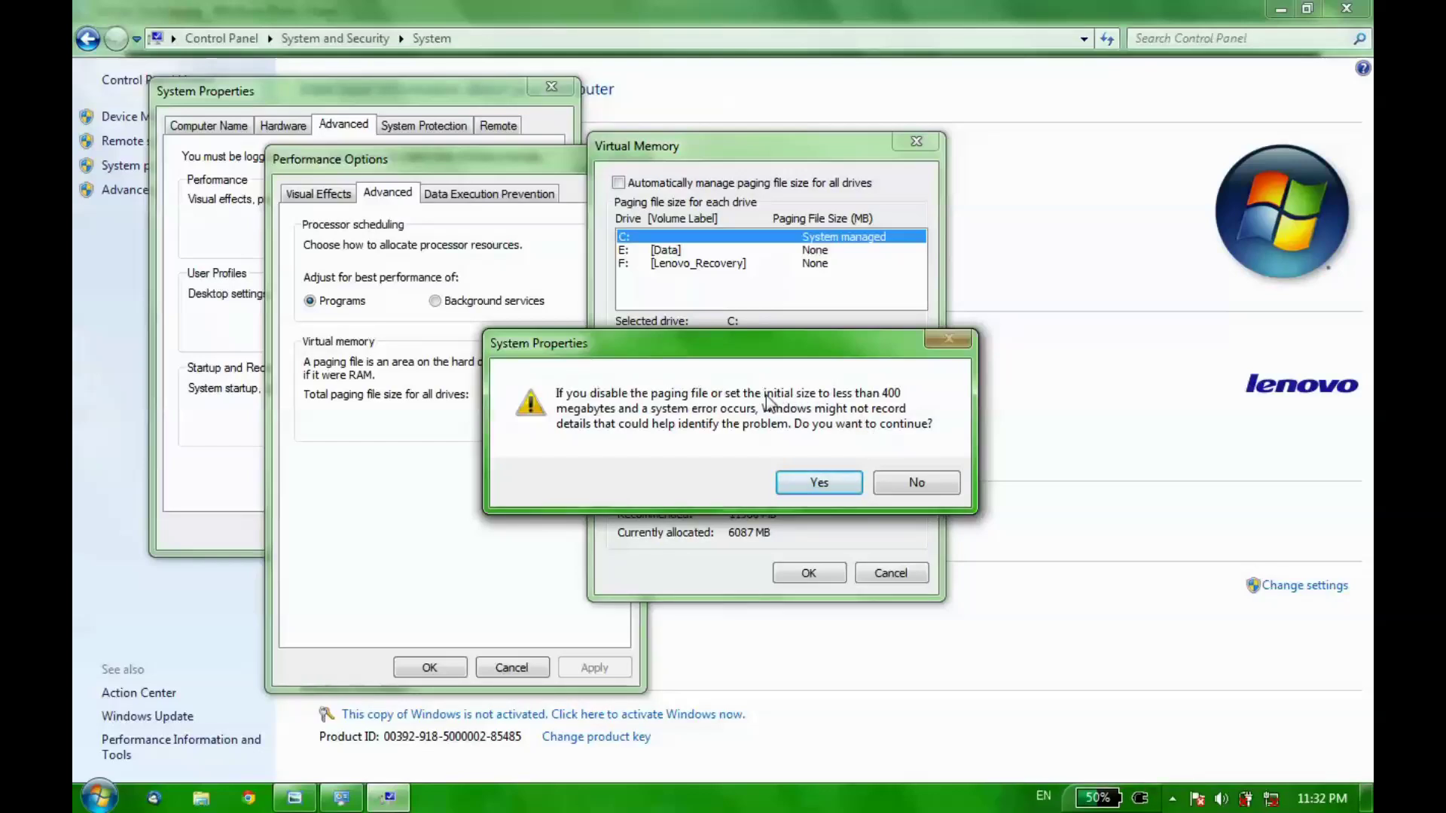
left_click(821, 484)
left_click(815, 574)
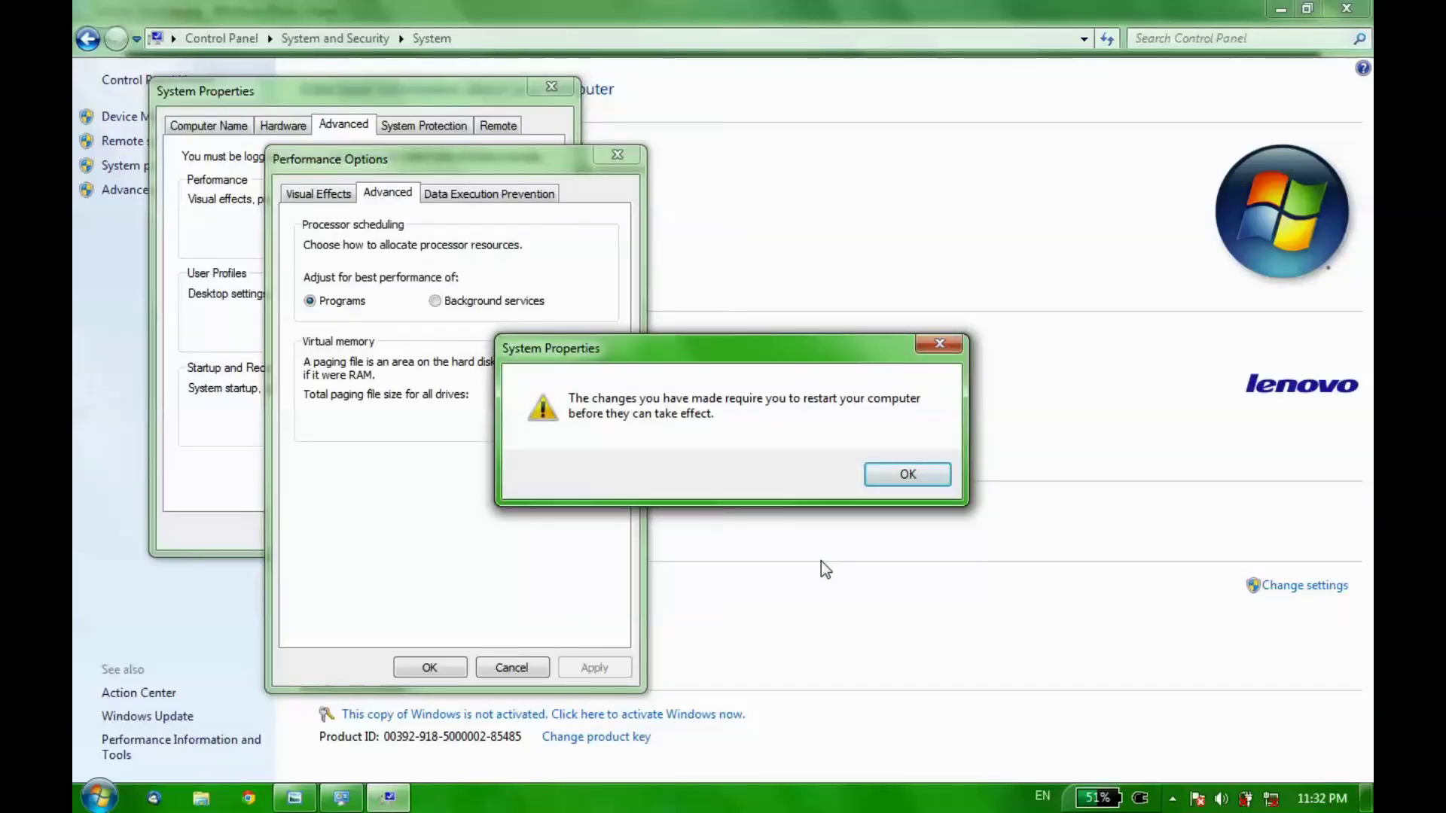
left_click_drag(658, 345, 684, 221)
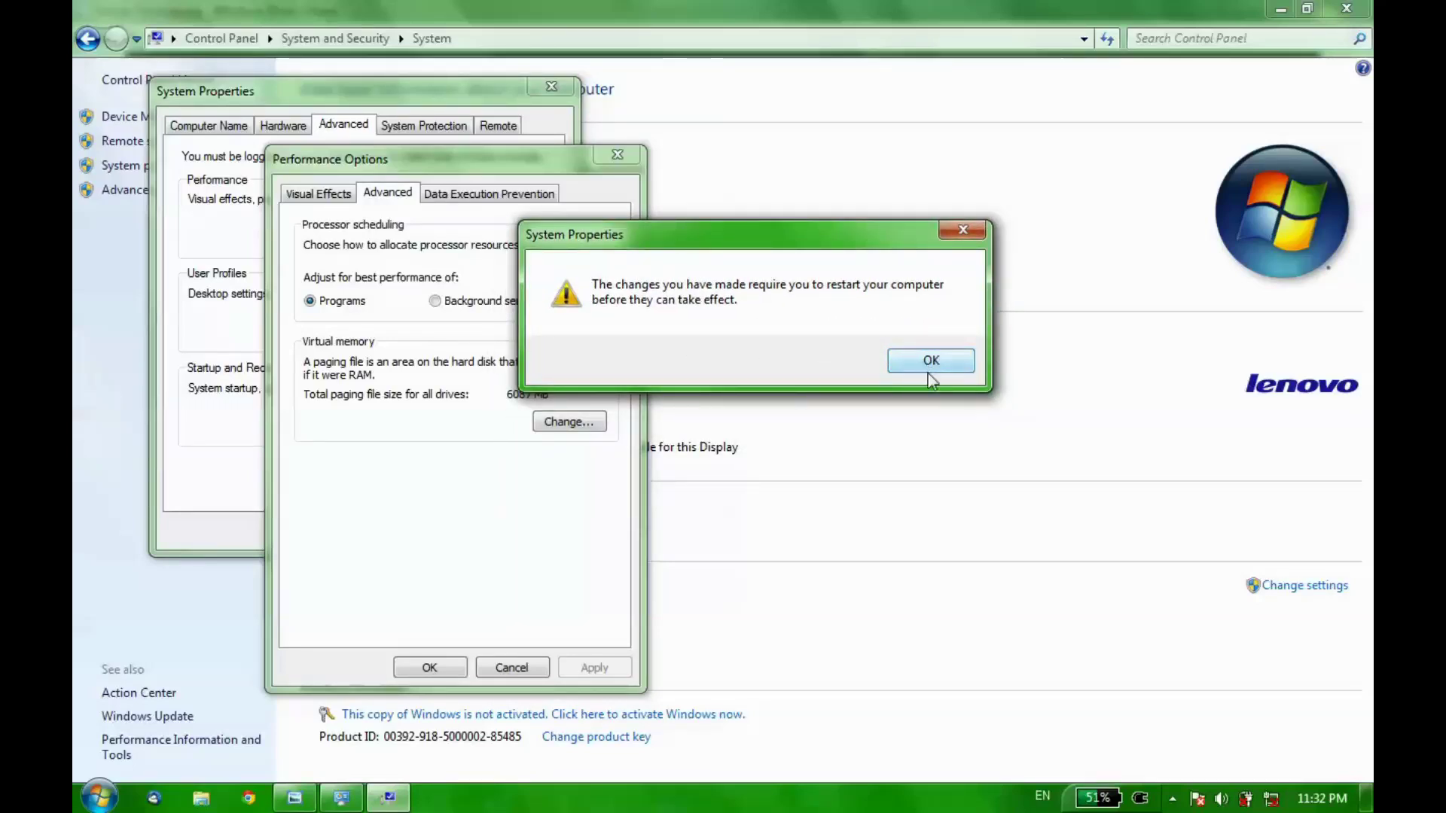
left_click_drag(765, 232, 772, 272)
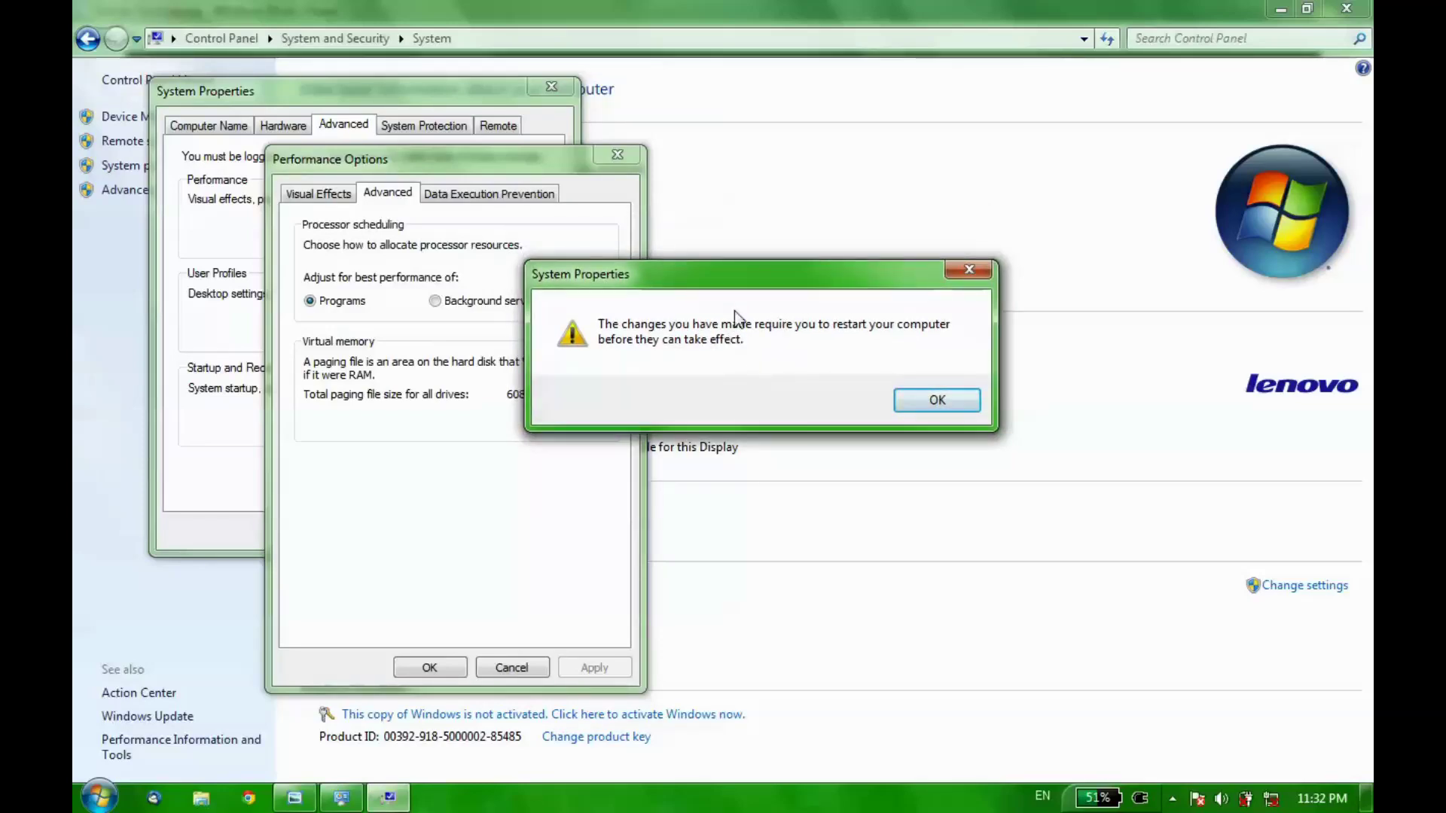
left_click_drag(745, 282, 794, 288)
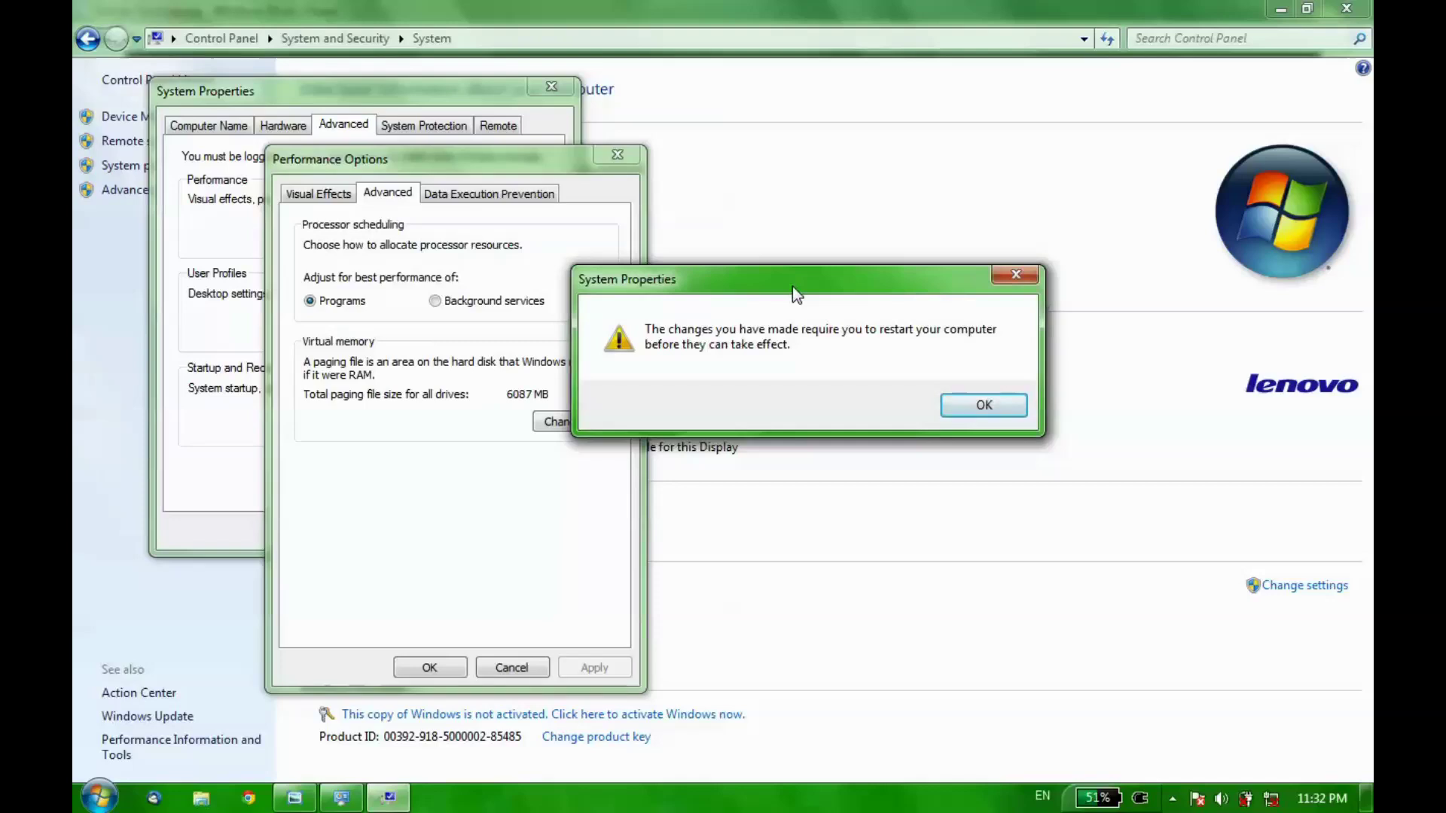
left_click(1171, 800)
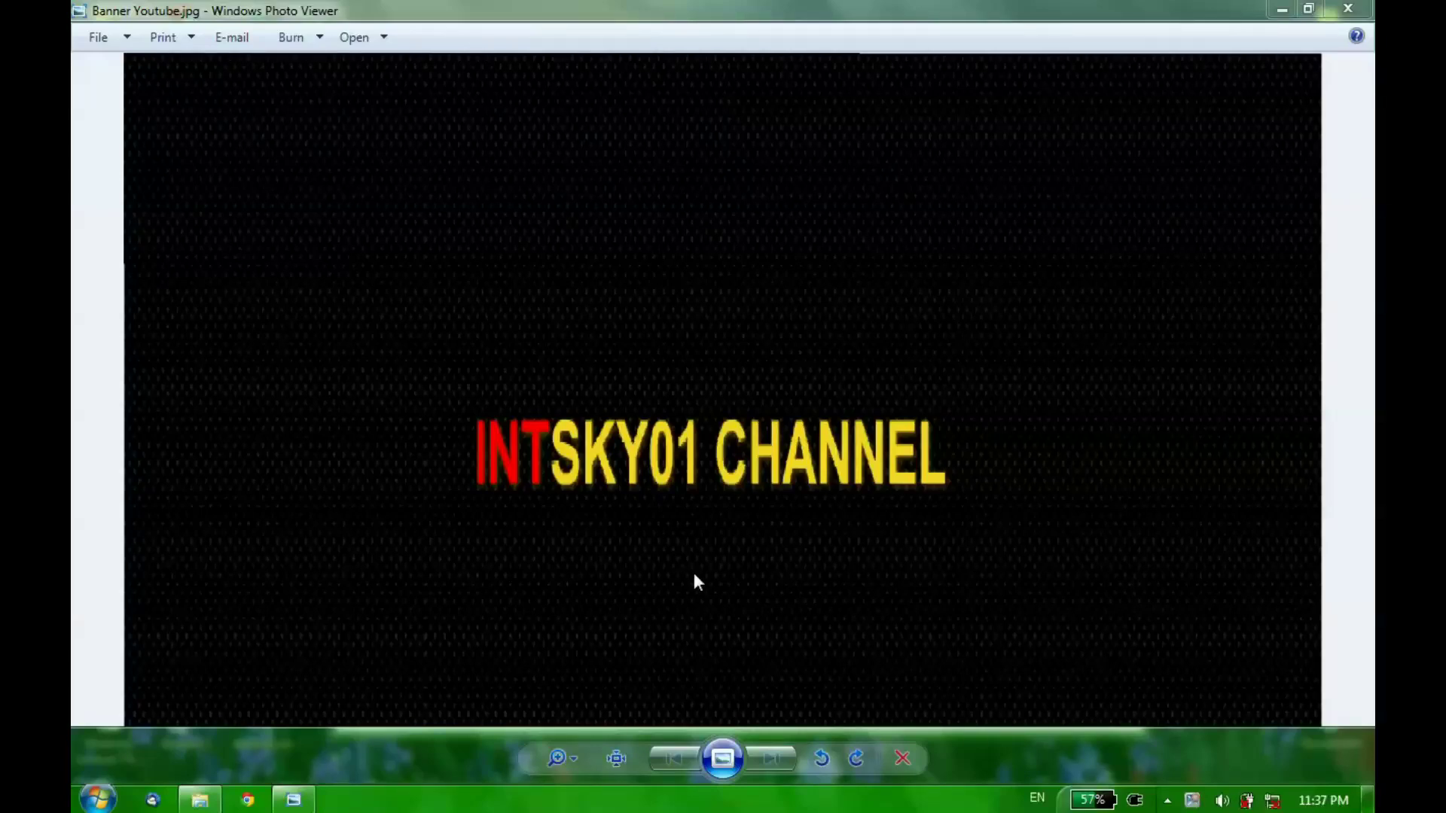
- Check the root of Local Disk (C:) for pagefile.sys and the drive's free space in Computer, and minimize the window
left_click(199, 799)
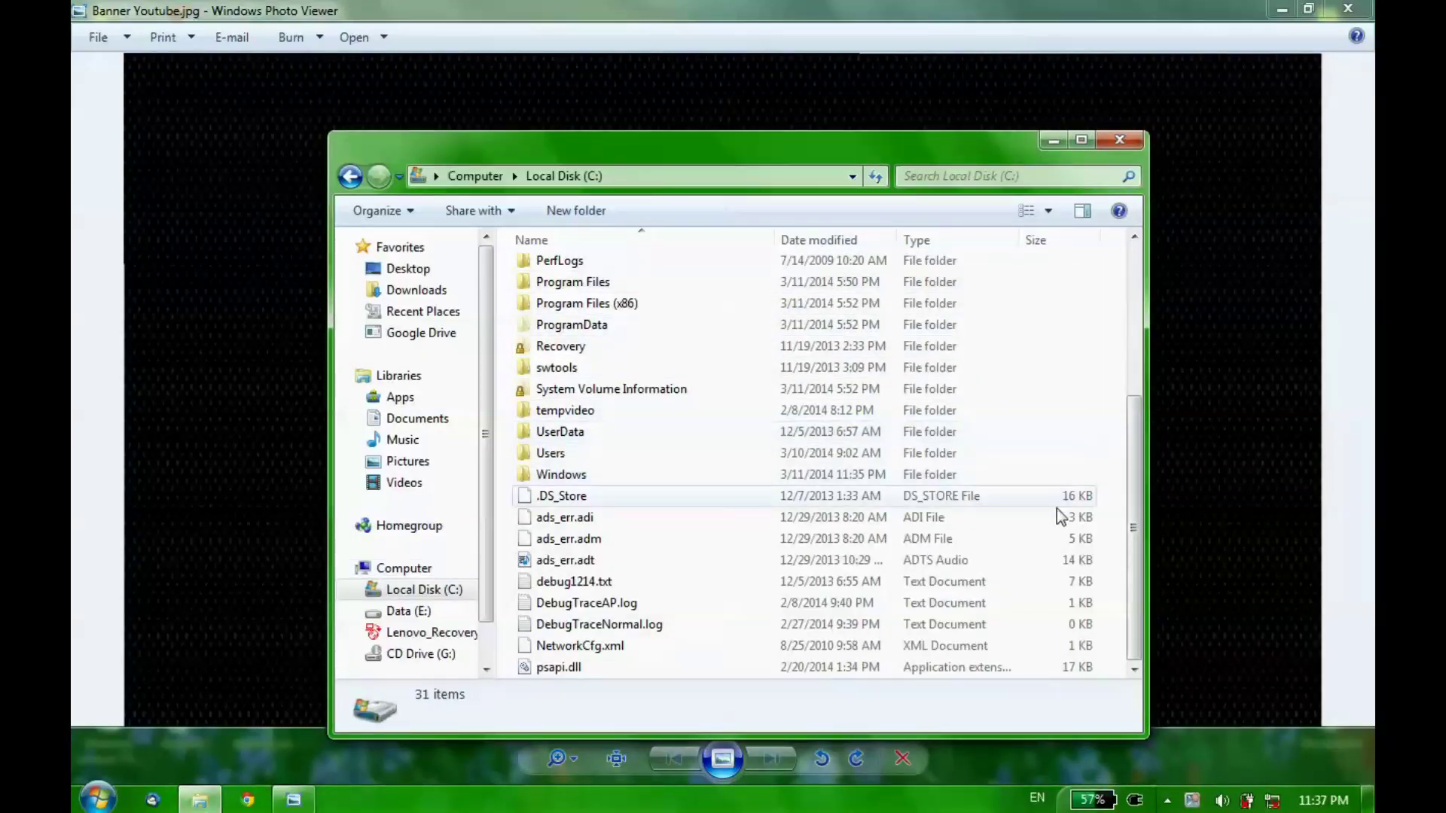
left_click_drag(1126, 555, 1114, 625)
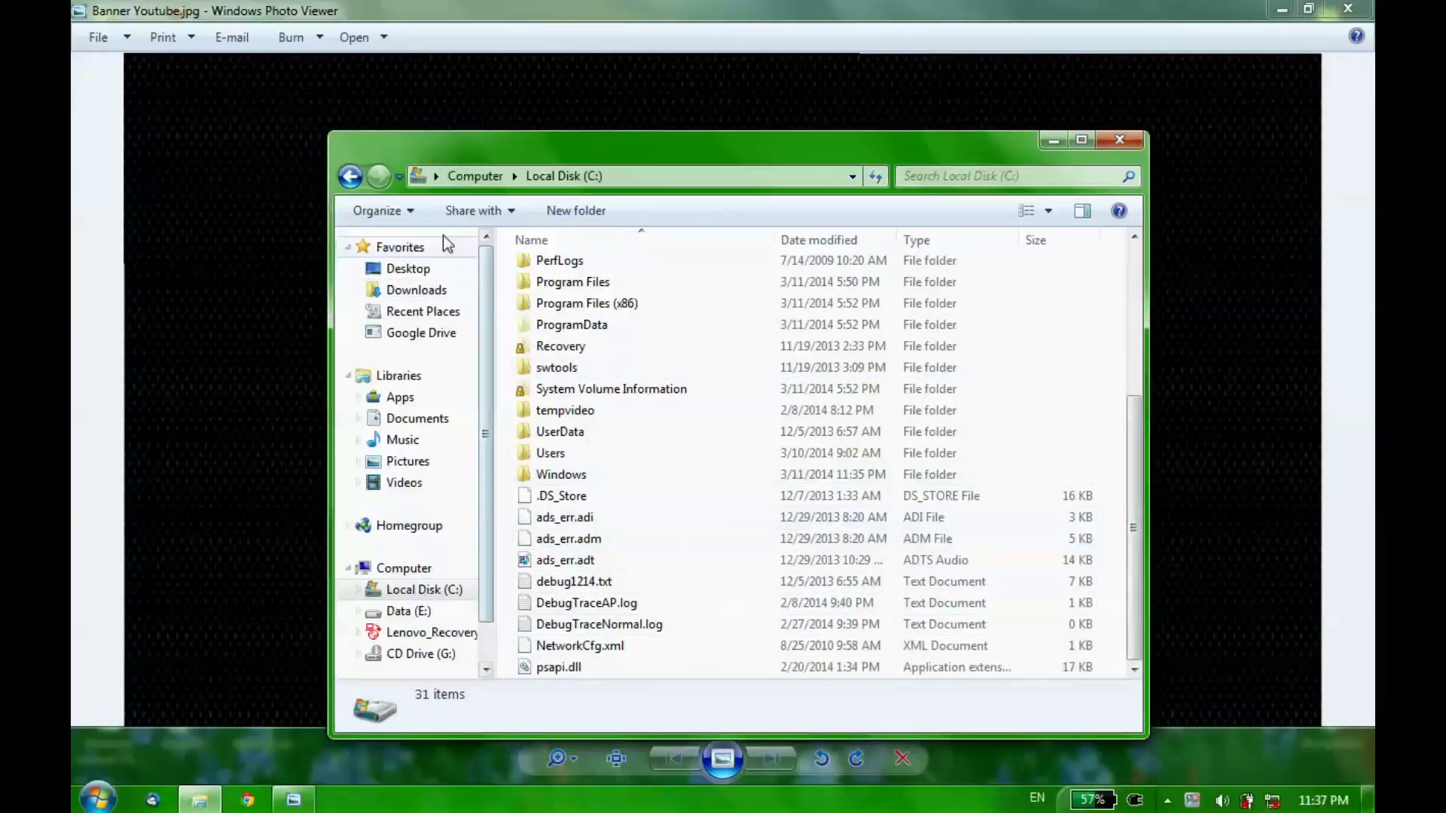
left_click(352, 181)
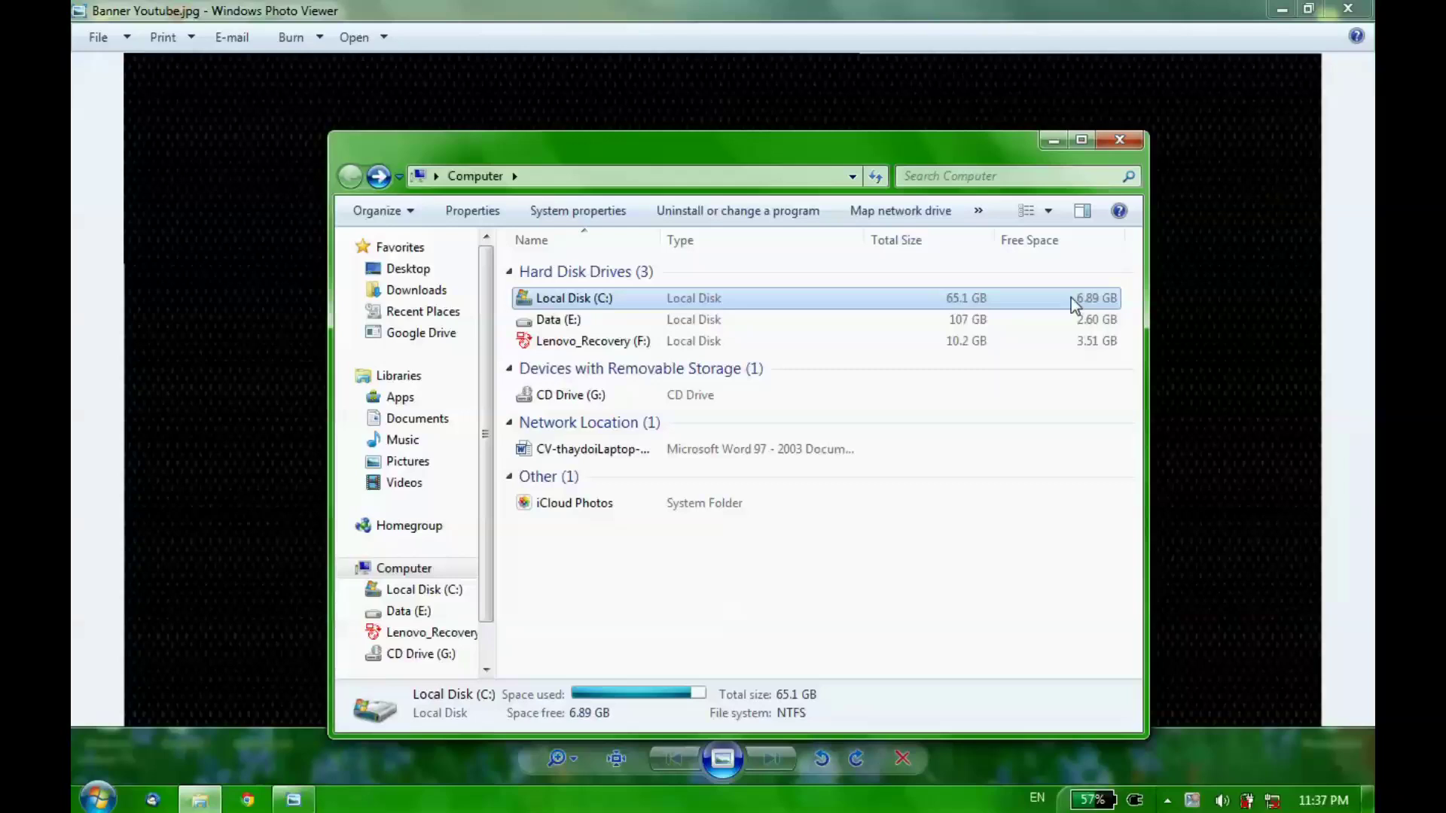
left_click(1053, 142)
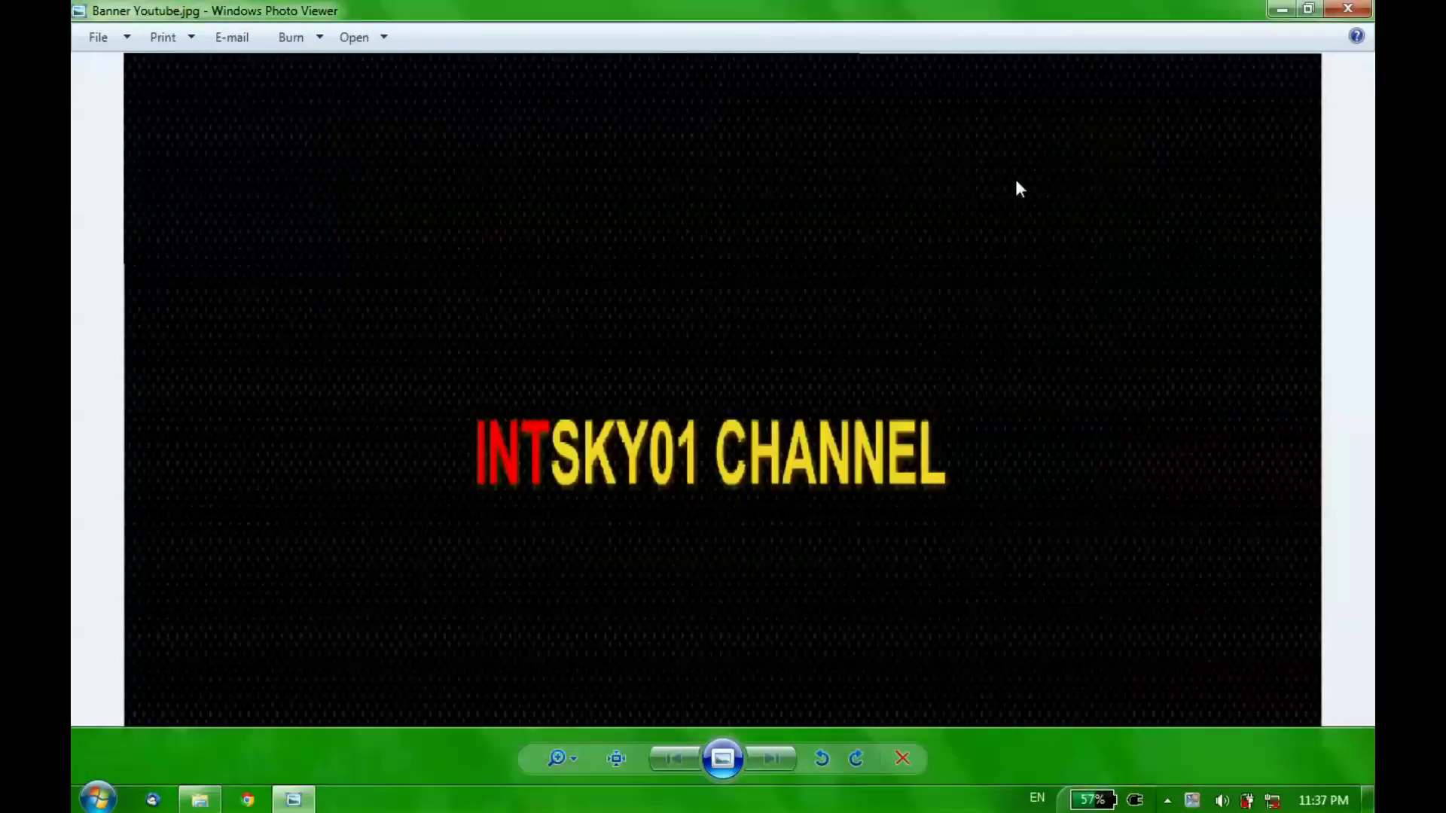